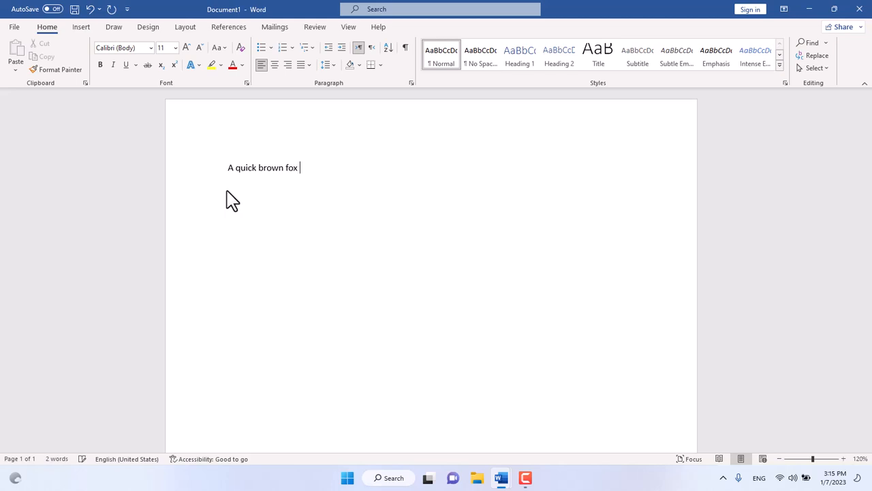
Complete the opening sentence so it reads "A quick brown fox jumps over the lazy dog.".
text(ums)
key(BackSpace)
text(ps over the lazy dog.)
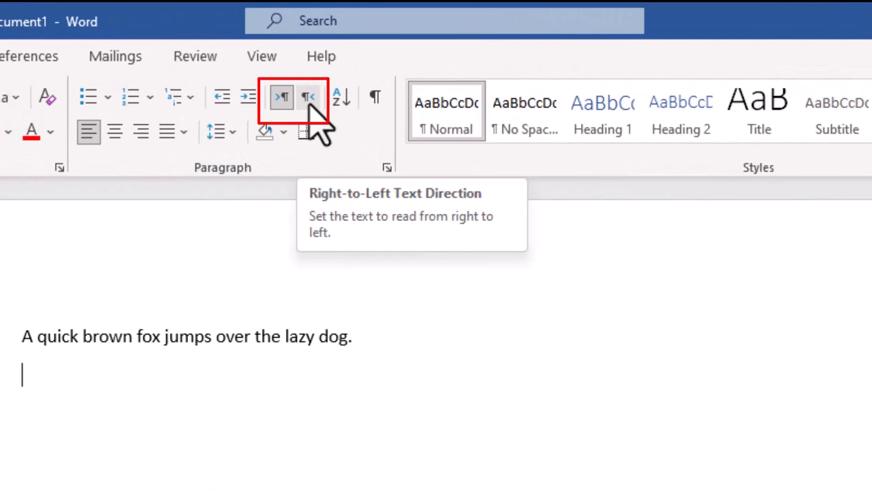
Set the new second paragraph to right-to-left direction and enter "A quick brown fox jumps over the lazy dog." in it.
click(308, 98)
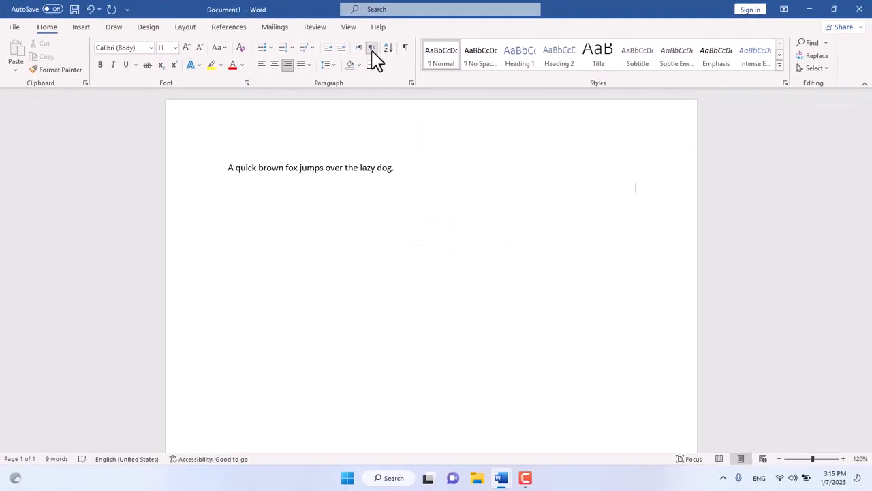
text(A qui)
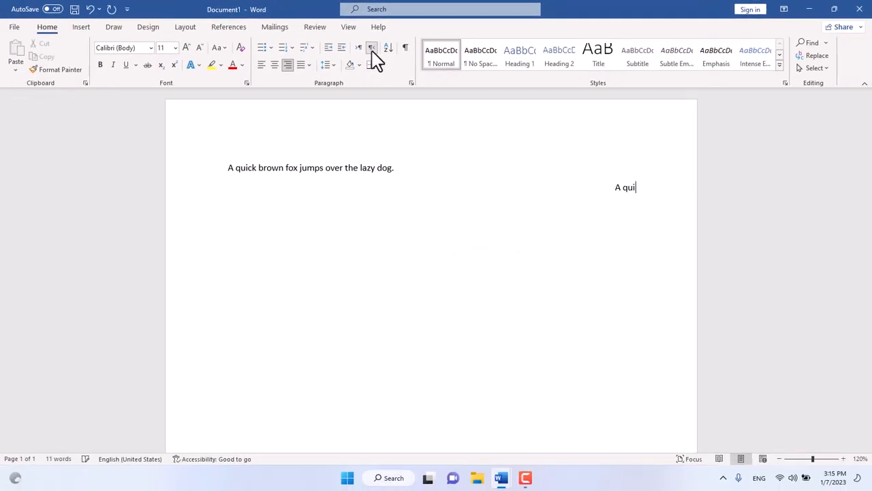
text(ck brown fox jumps over the laz)
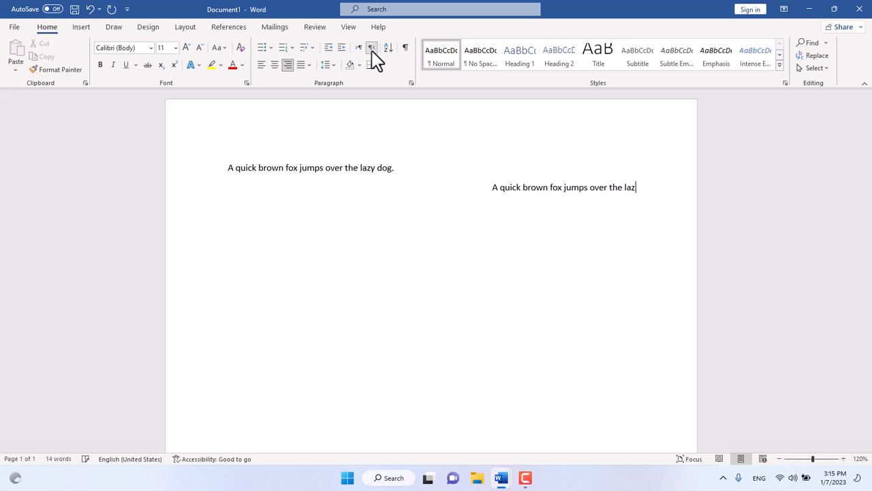
text(y dog.)
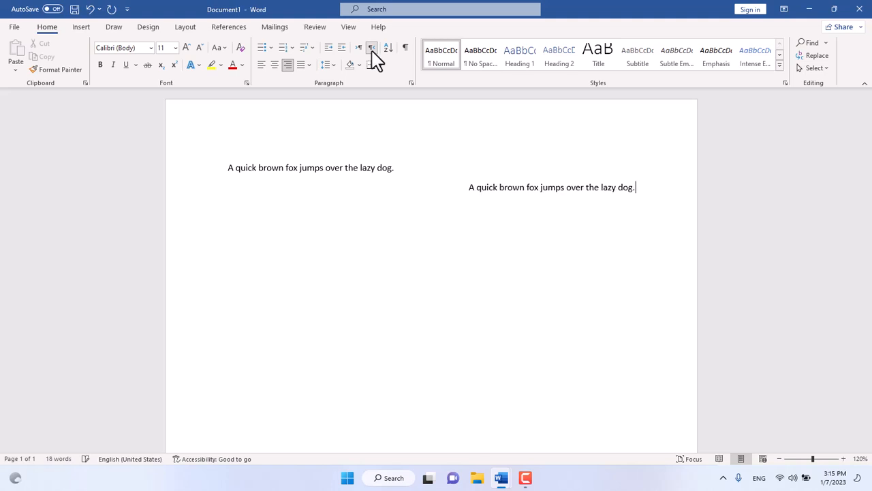
Start a new paragraph below the right-aligned sentence with left-to-right text direction.
click(372, 49)
click(359, 48)
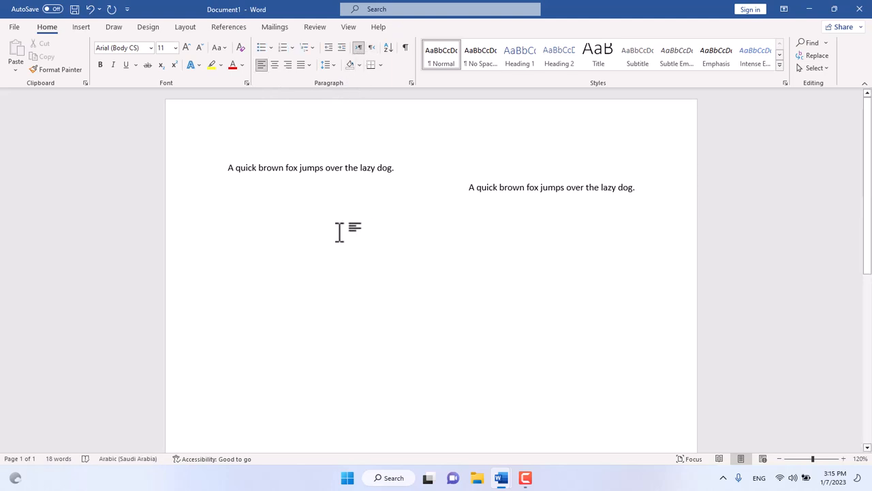
key(Return)
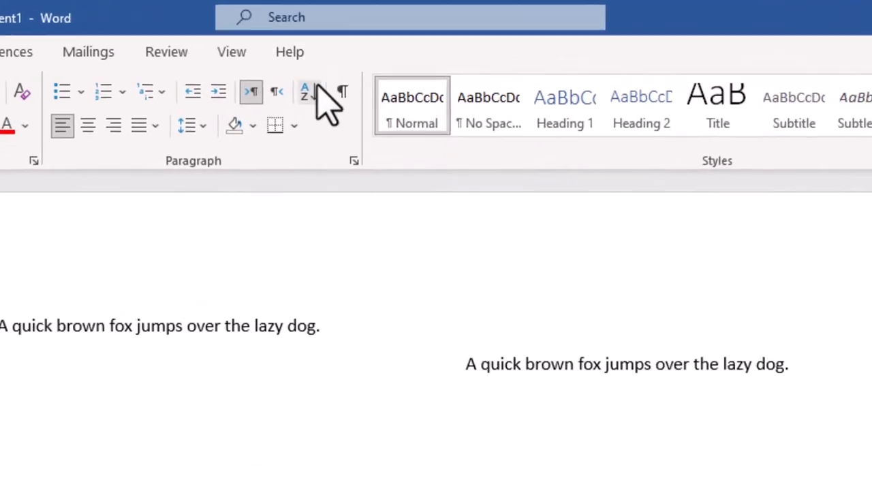
Examine the sorting options in the Sort Text dialog, then close it without sorting.
click(389, 48)
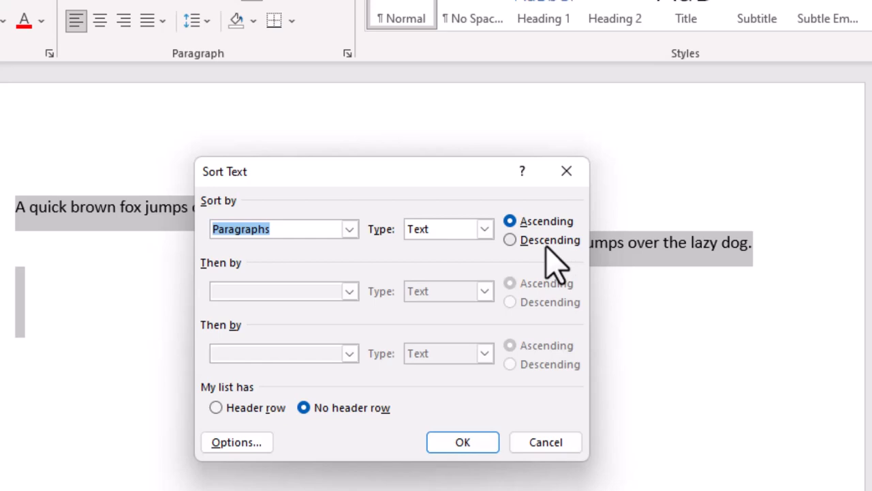
click(574, 179)
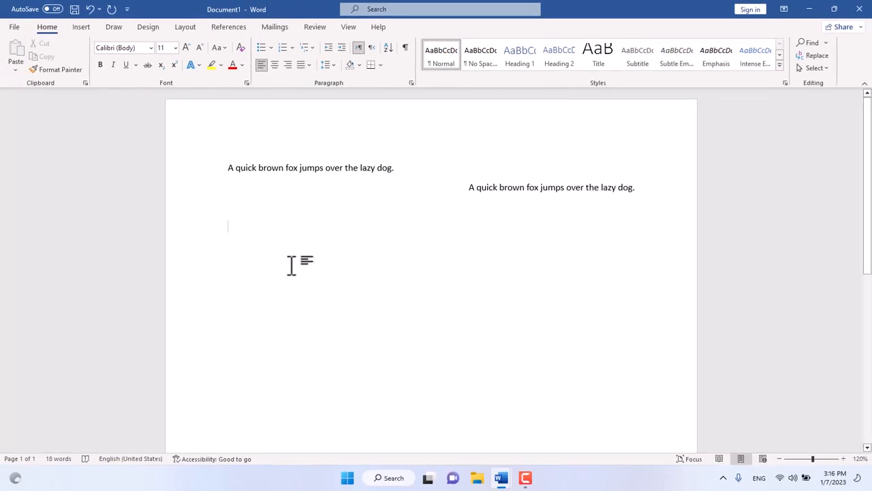
Enter the list lines "1 welcome to my channel", "5 watch videos" and "4 like" below the sentences.
text(1)
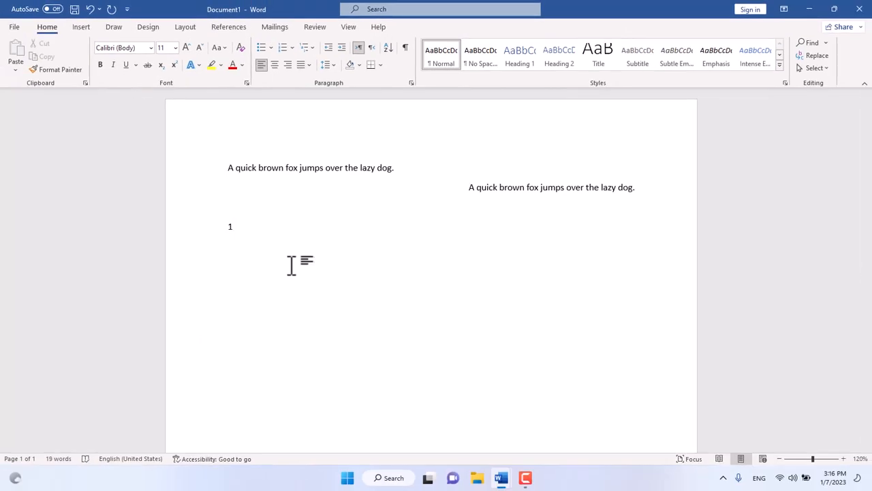
text( welcome to my channel)
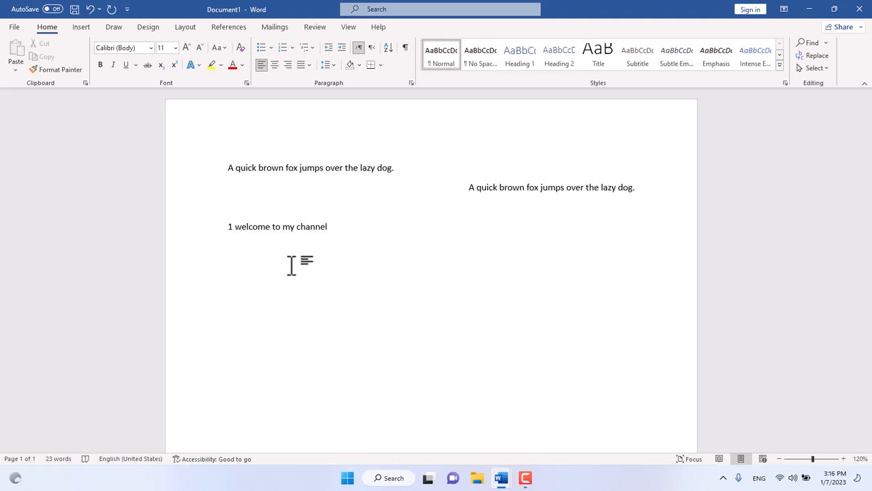
key(Return)
text(5 watch videos)
key(Return)
text(4 like )
Add the list line "3 subscribe", correcting its spelling, and continue on a new line.
text(3 subcrib)
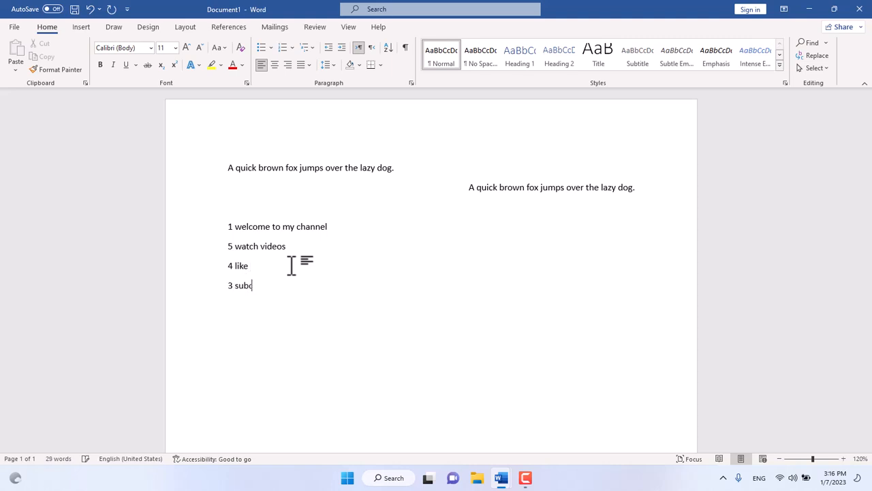
text(e)
key(Return)
key(Right)
key(Right)
key(Right)
text(s)
key(Down)
Add the list lines "8 welcome" and "9 watch videos", fixing the misspelled word.
text(8 welcome)
key(Return)
text(9 watch vid)
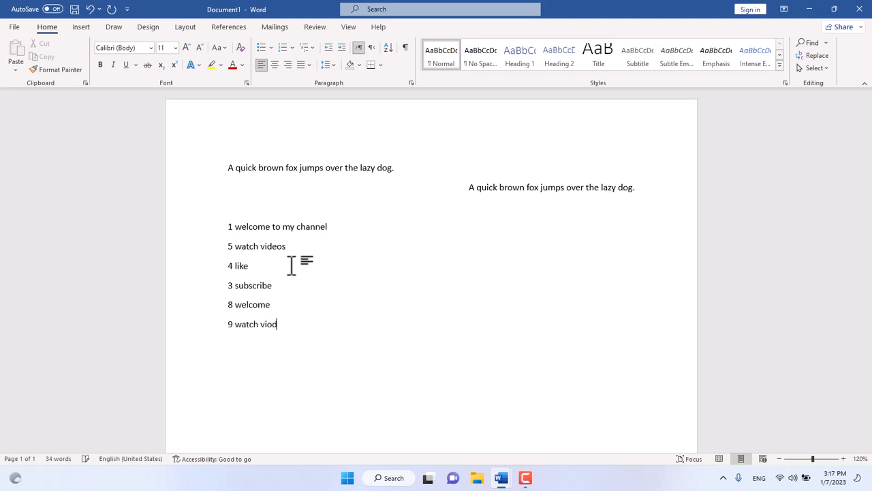
key(BackSpace)
key(BackSpace)
text(deos 2)
Add the final list lines "2 Stream" and "3 Good bye".
text( strea)
key(BackSpace)
key(BackSpace)
text(ream)
key(Return)
text(3)
text( Good bye)
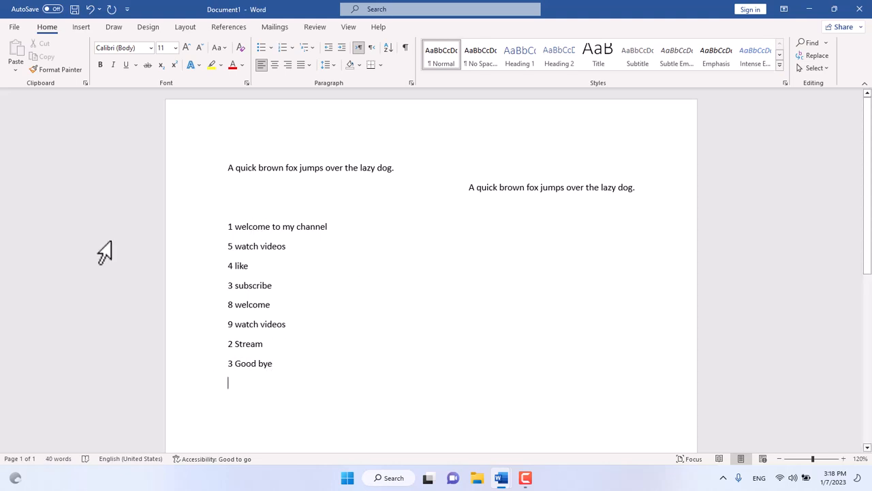
Sort the eight list lines by paragraphs in ascending order, using Number as the sort type.
drag(228, 226, 281, 364)
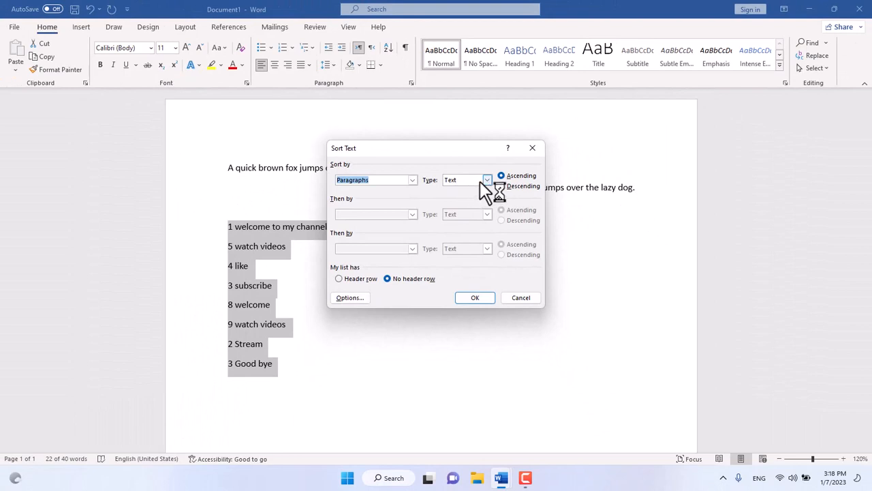
click(487, 180)
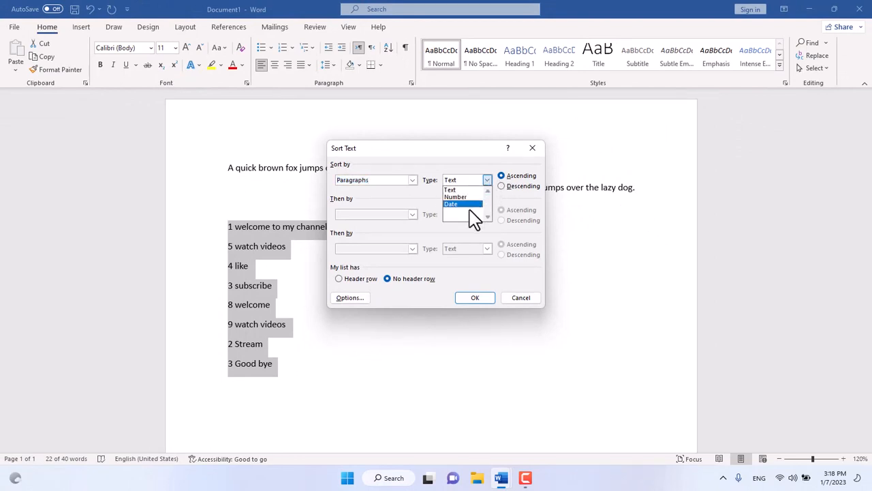
click(469, 179)
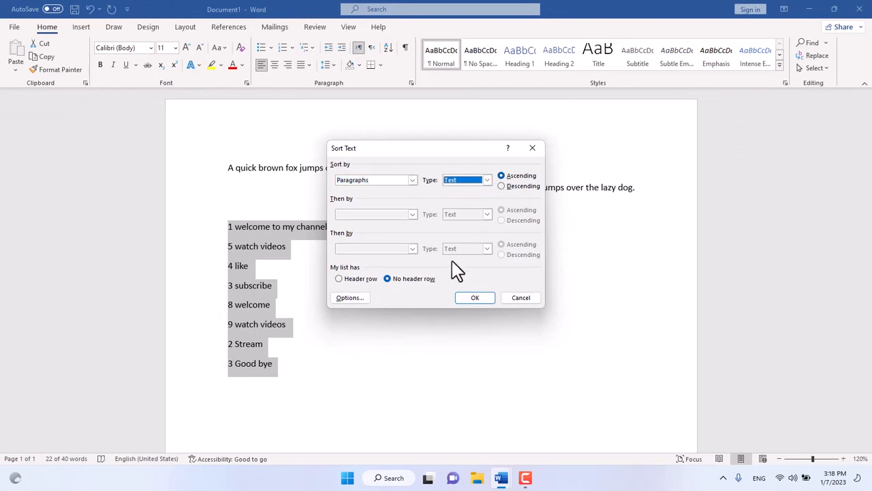
click(487, 181)
click(481, 197)
click(475, 297)
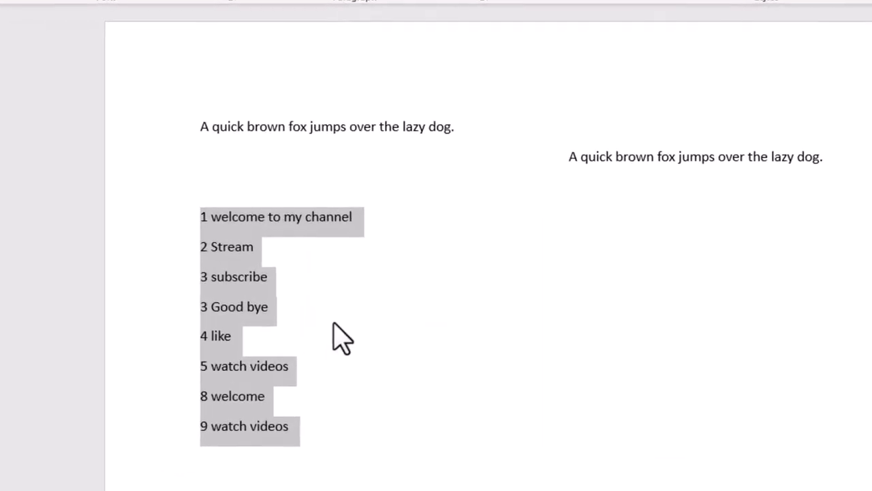
Sort the eight list lines by paragraphs in descending order, using Text as the sort type.
click(333, 323)
drag(203, 218, 302, 397)
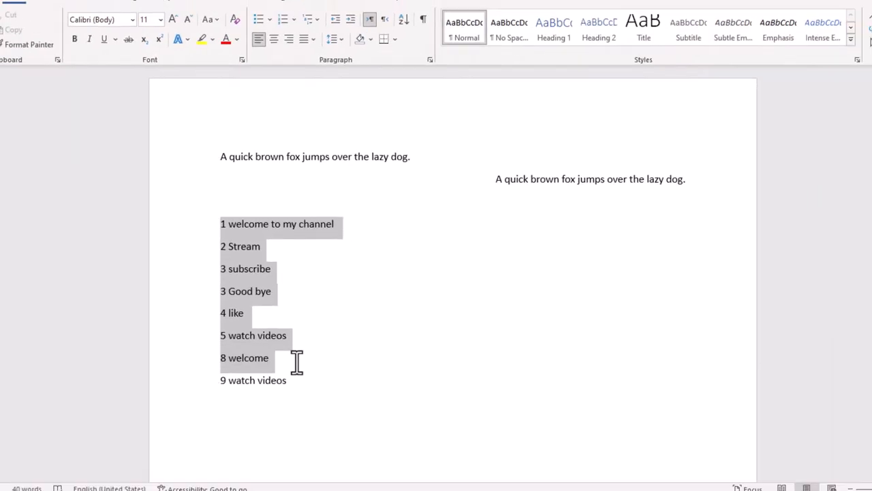
drag(296, 361, 301, 373)
click(406, 14)
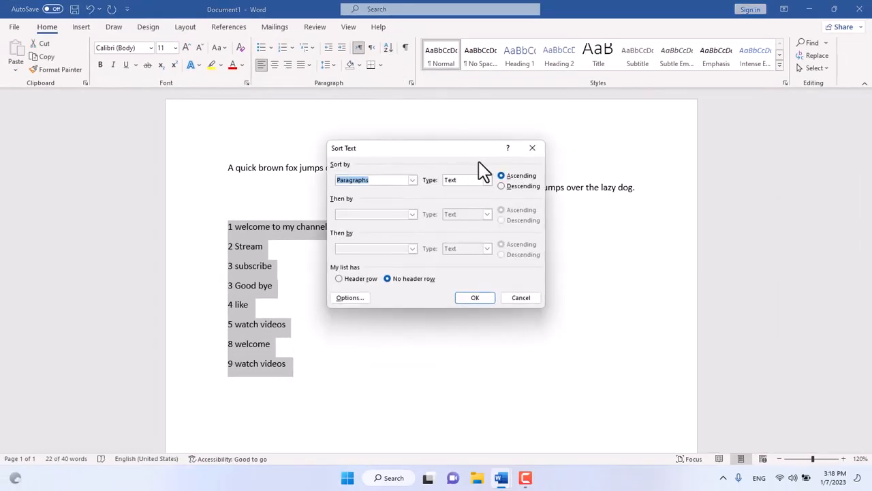
click(505, 186)
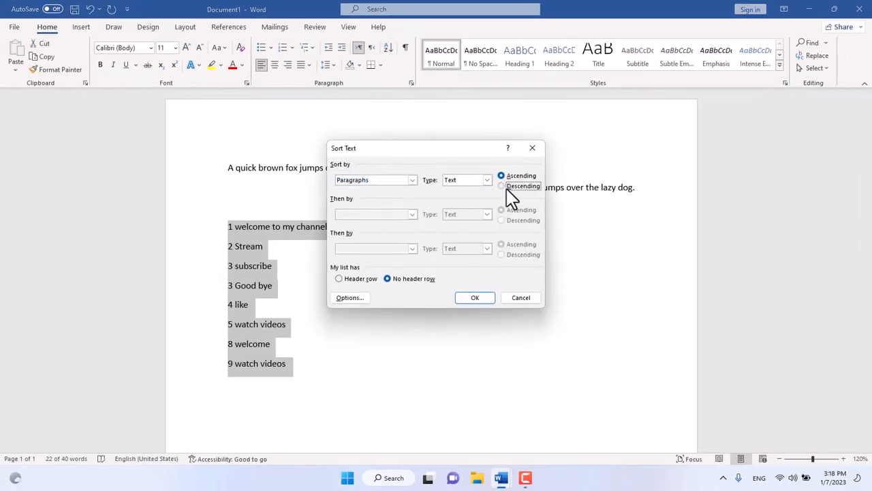
click(465, 298)
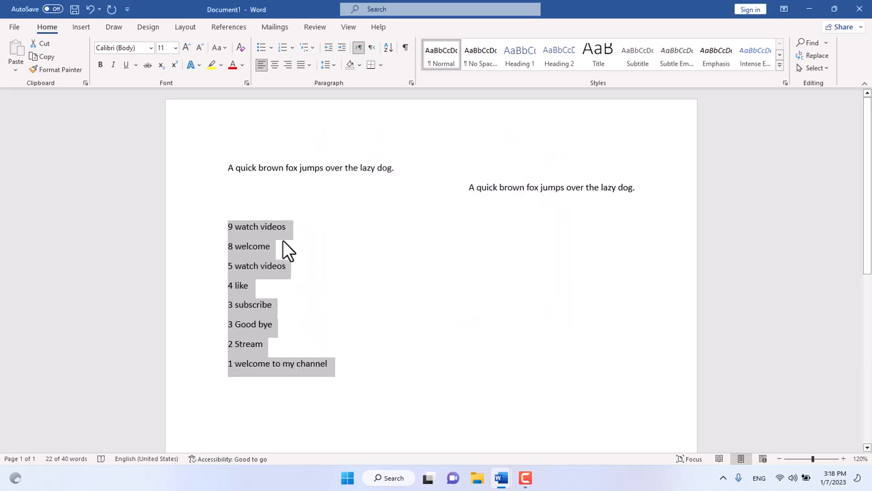
key(Right)
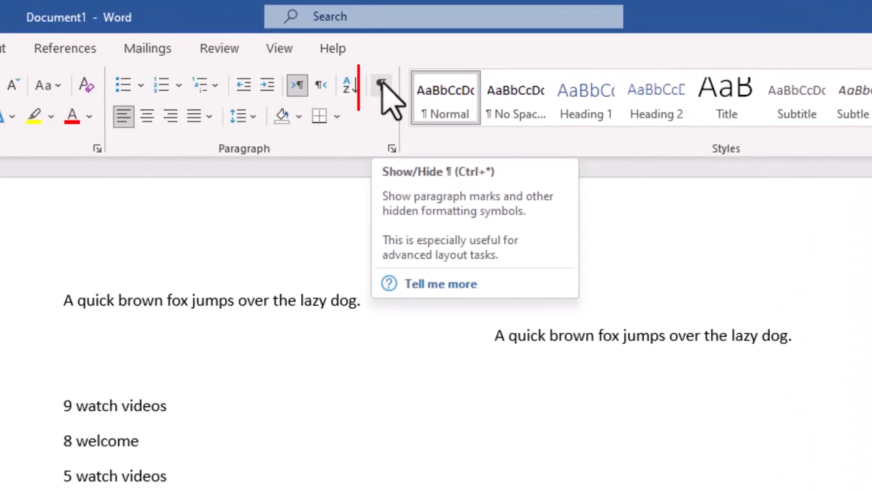
Show the formatting marks and add three blank paragraphs at the end of the document.
click(381, 89)
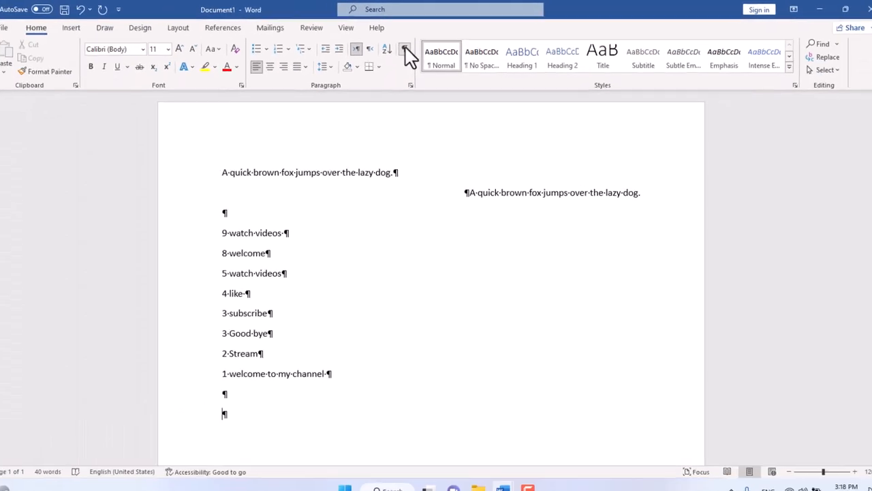
click(397, 169)
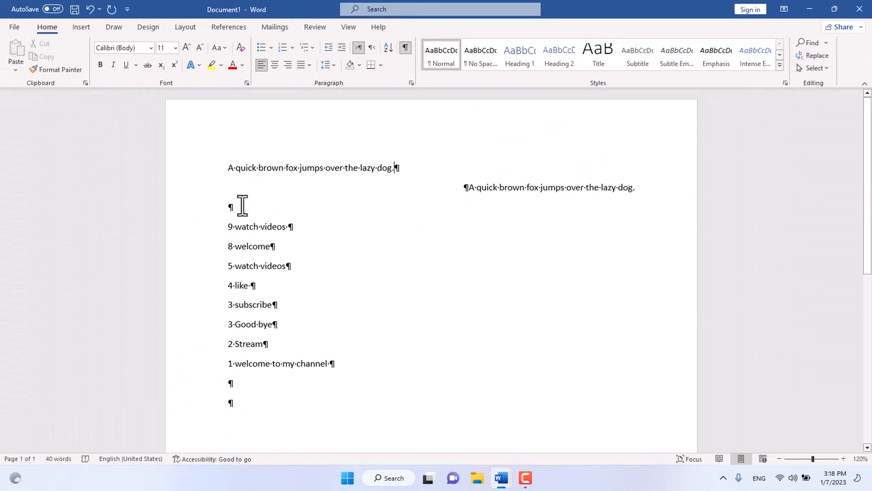
click(232, 402)
key(Return)
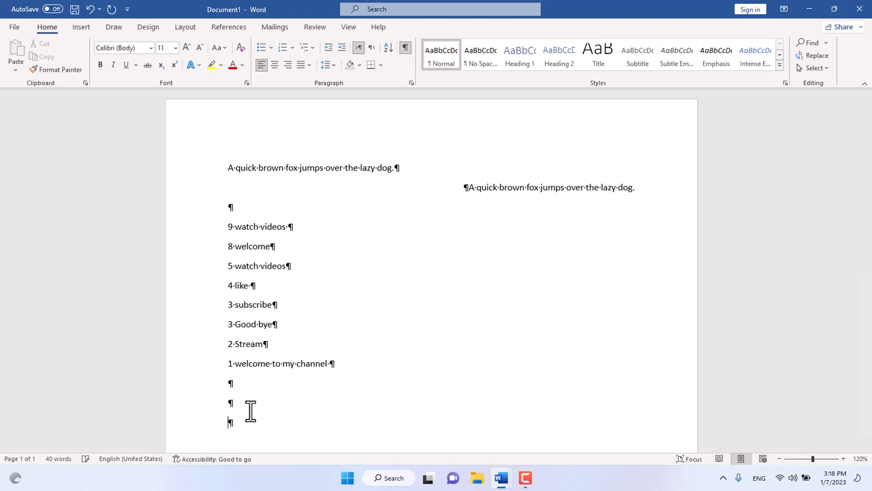
key(Return)
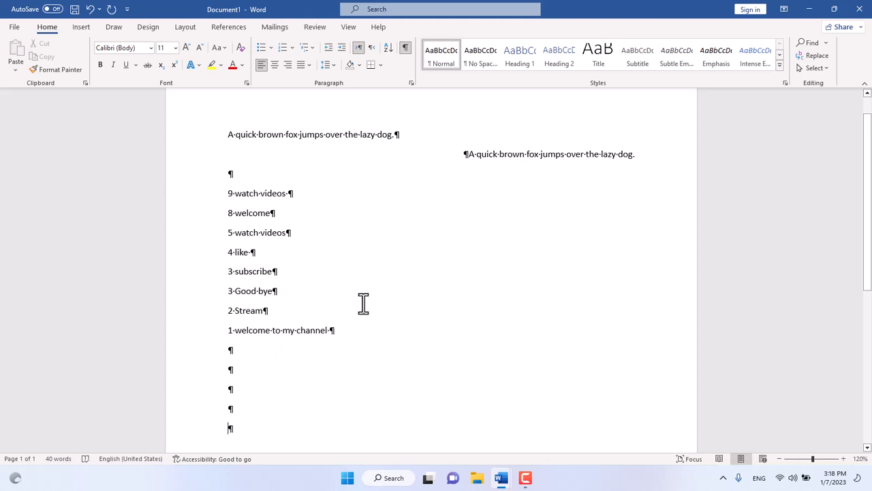
scroll(355, 312, down, 2)
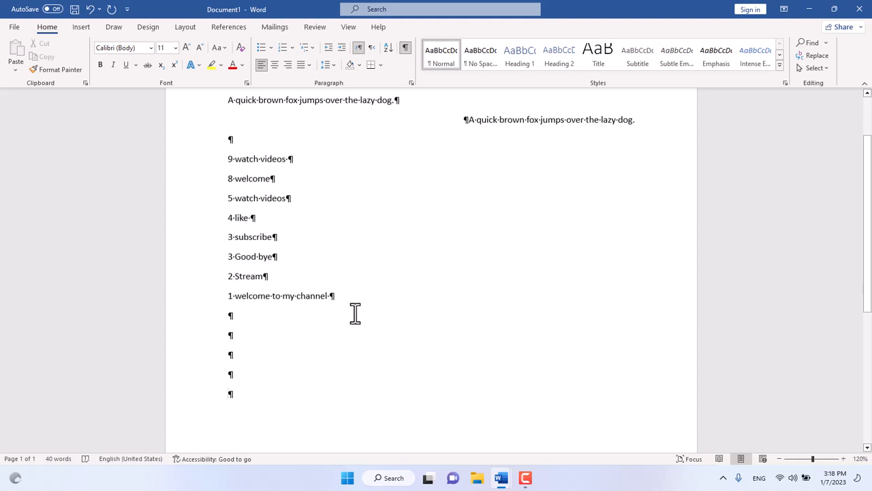
Hide the formatting marks and enter "A quick brown fox jumps over the lazy dog." in the last paragraph.
click(405, 48)
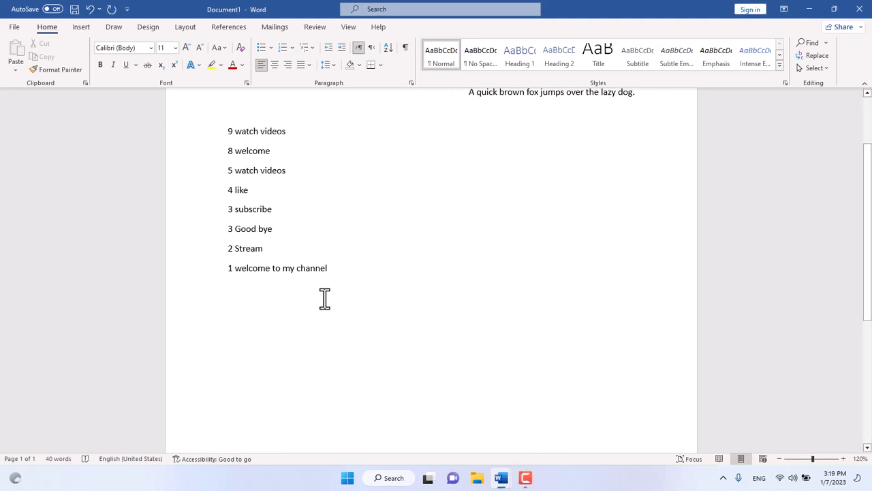
text(A qui)
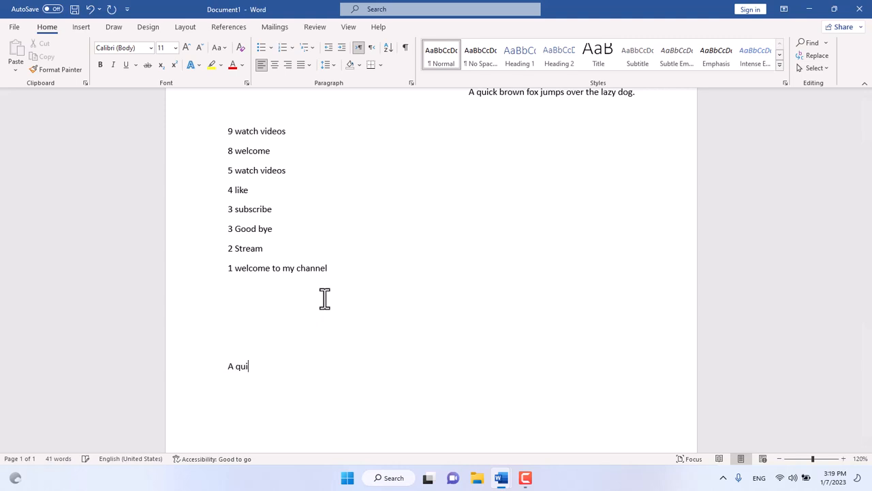
text(ck brown fox jumps over the lazy dog)
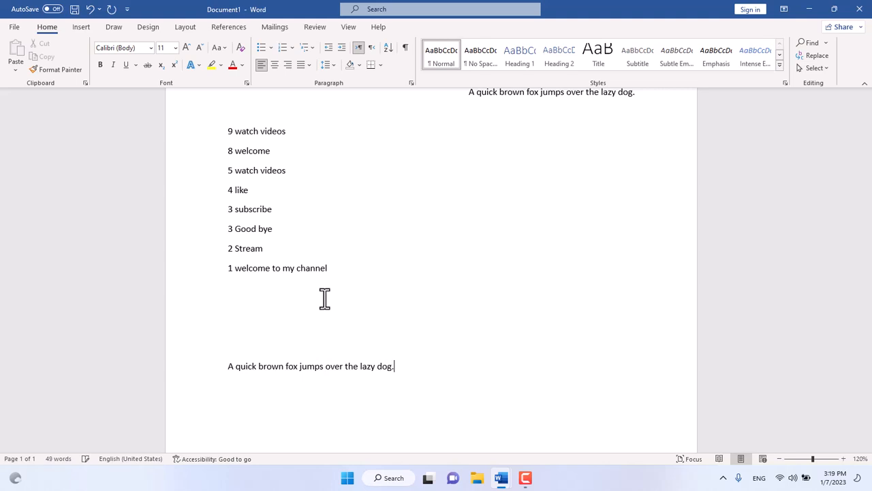
text(.)
Copy the last fox sentence and paste six copies of it after the original.
key(shift+Home)
key(ctrl+c)
key(Right)
key(ctrl+v)
key(ctrl+v)
key(ctrl+v)
key(ctrl+v)
key(ctrl+v)
key(ctrl+v)
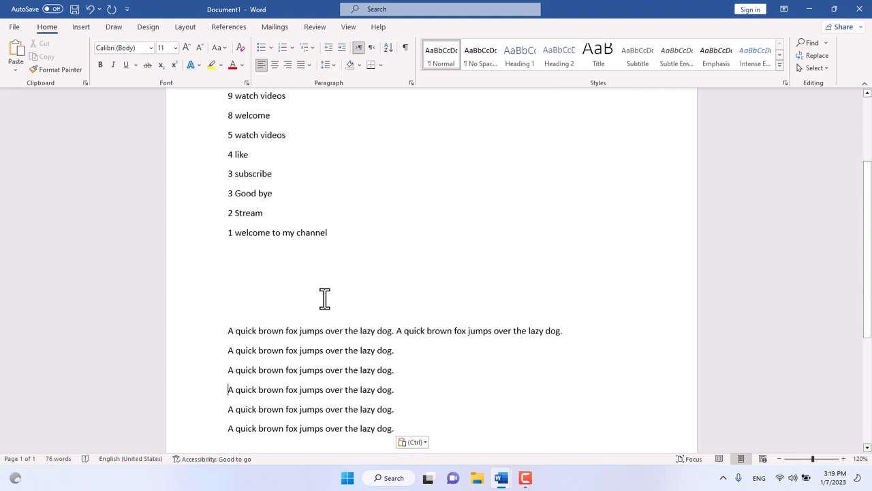
Join the separate fox sentences into one continuous paragraph and save the document.
key(Down)
key(BackSpace)
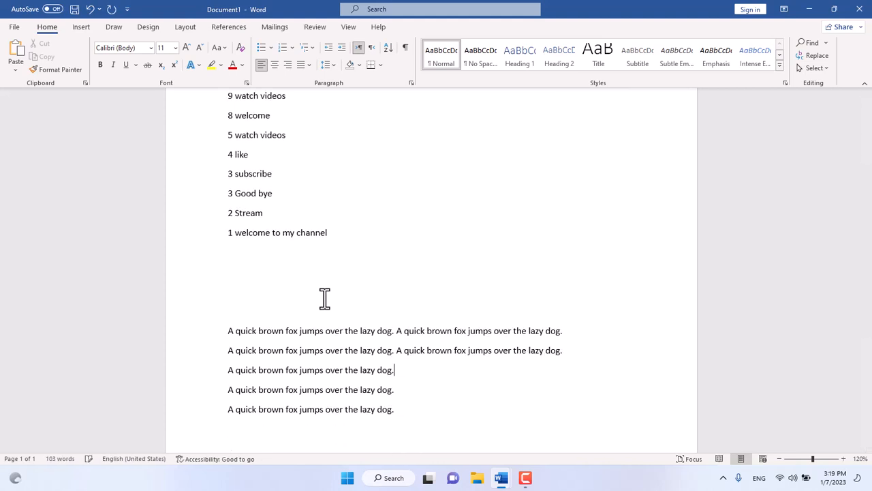
key(Delete)
key(Down)
key(Up)
key(Up)
key(Up)
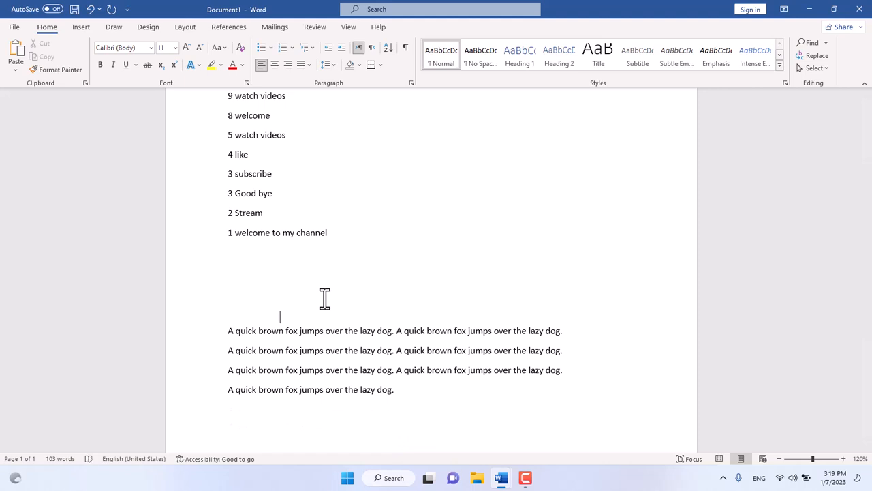
key(End)
key(Delete)
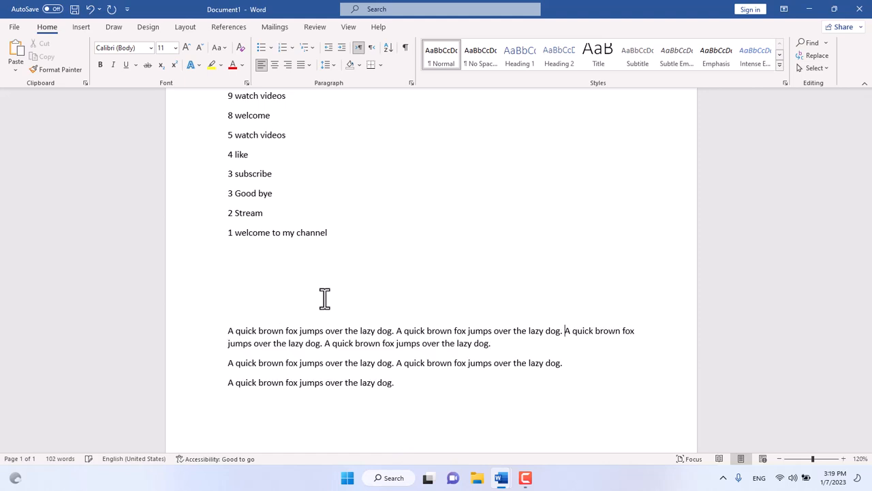
key(Delete)
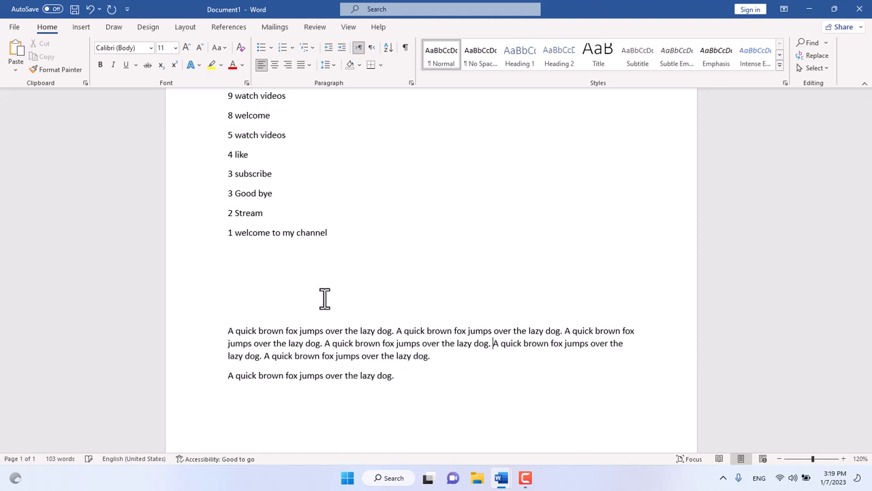
key(Delete)
key(ctrl+s)
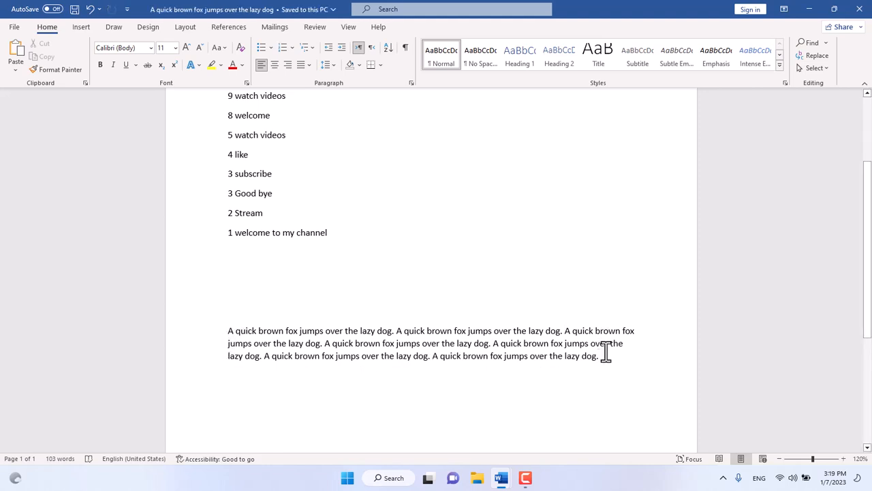
Copy the whole fox paragraph and paste it once directly after its last sentence.
drag(231, 331, 618, 364)
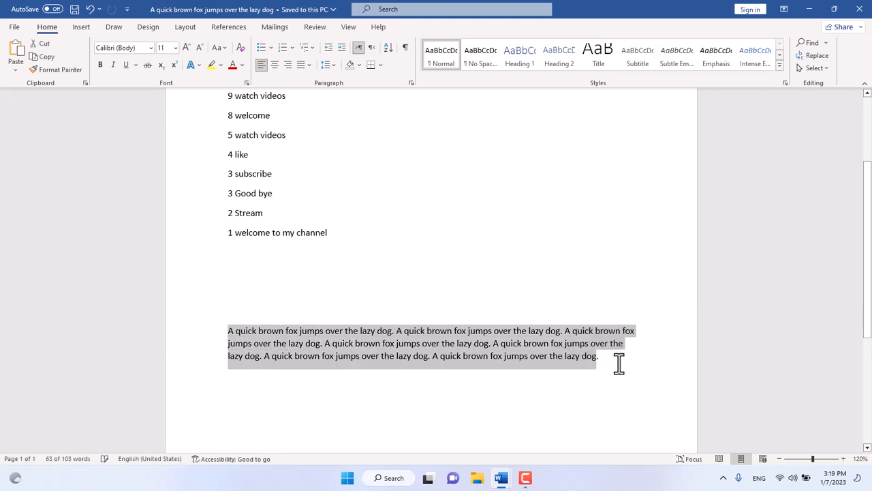
key(ctrl+c)
click(618, 364)
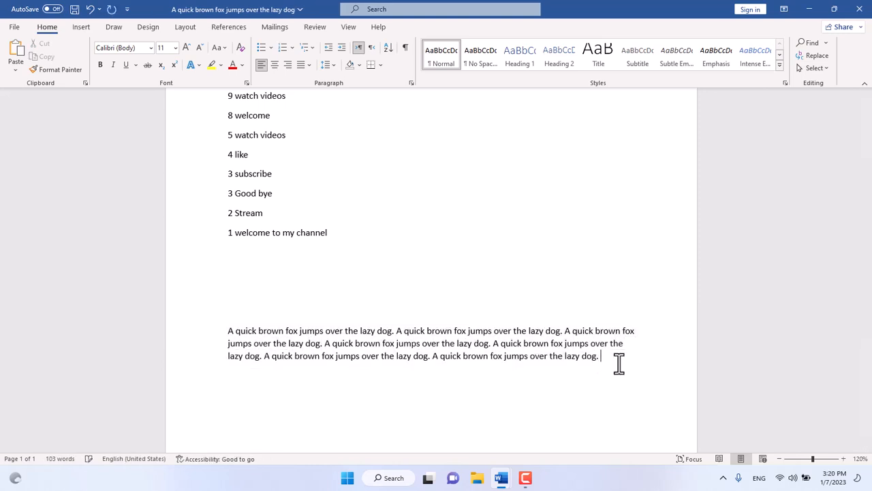
key(ctrl+v)
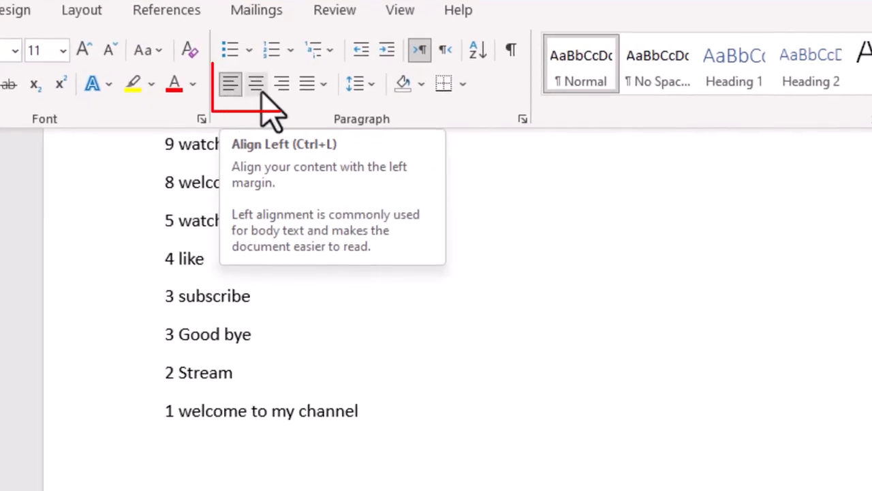
Try right and left alignment on the fox paragraph, ending with centered alignment.
click(281, 84)
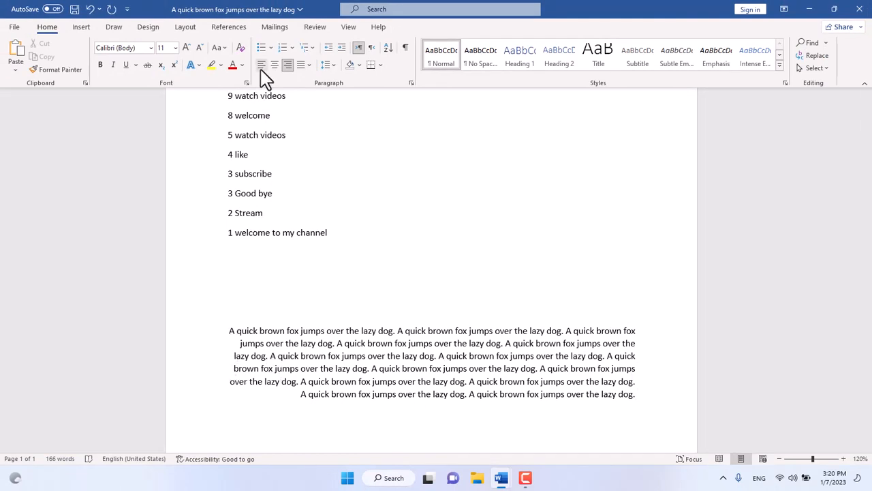
click(261, 69)
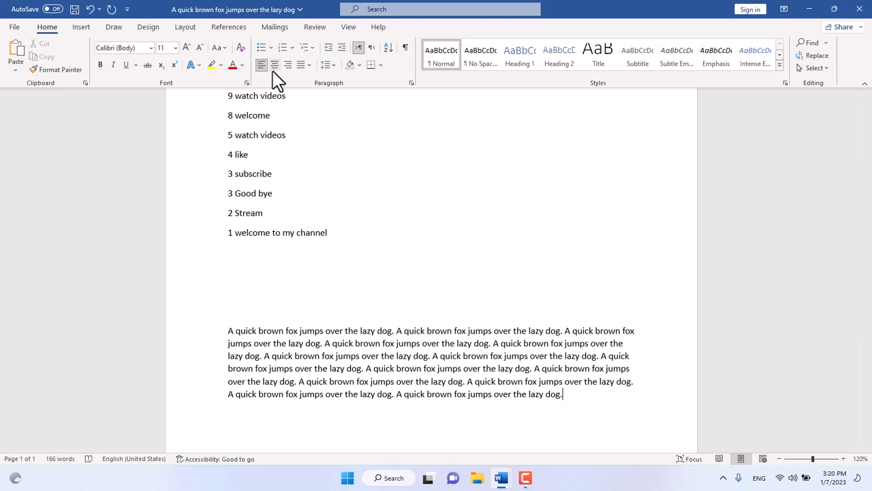
click(274, 65)
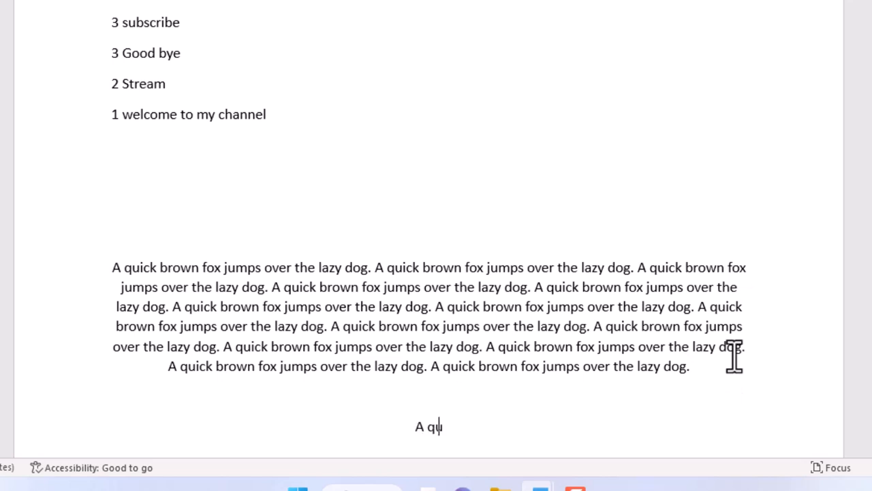
Enter "A quick brown fox" on its own line below the paragraph and switch it through left and centered to right alignment.
text(k brown fox)
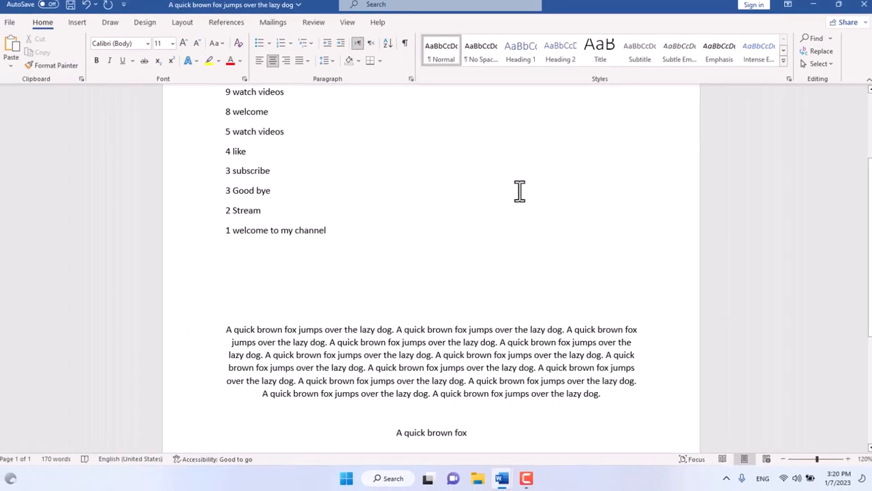
click(263, 66)
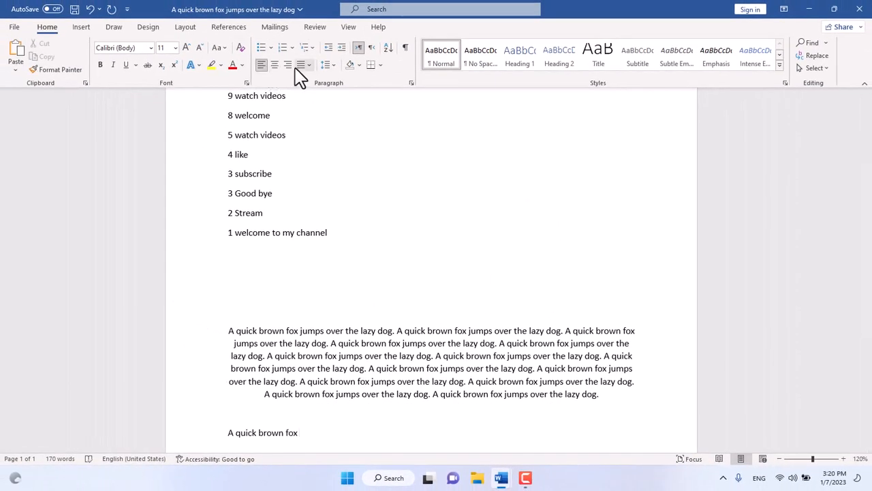
click(275, 65)
click(287, 66)
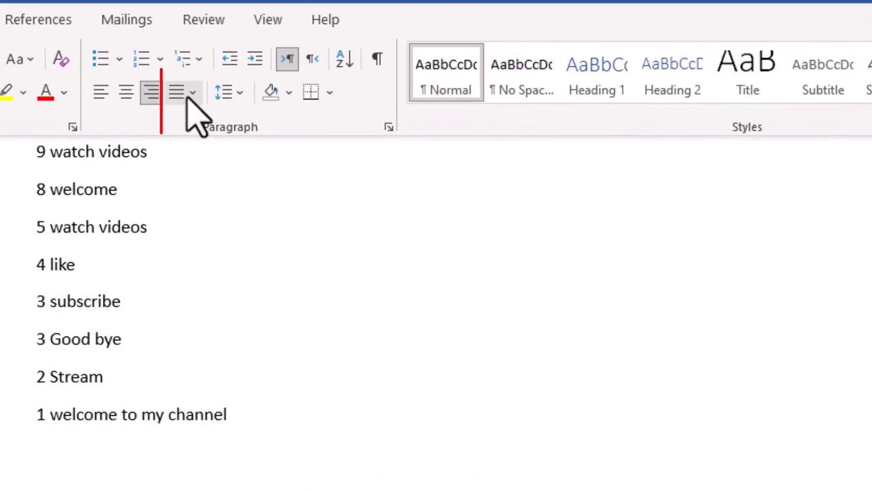
Select the long fox paragraph and apply the Justify alignment to it.
click(192, 97)
click(462, 365)
drag(223, 340, 650, 418)
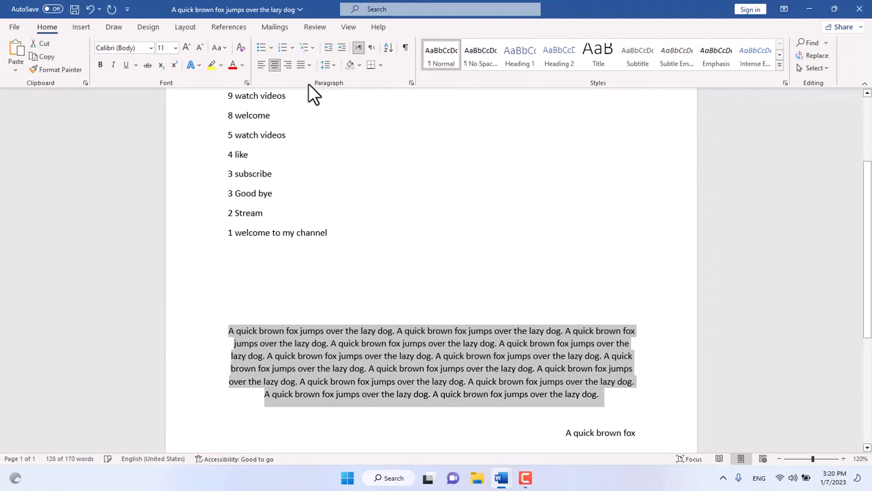
click(305, 66)
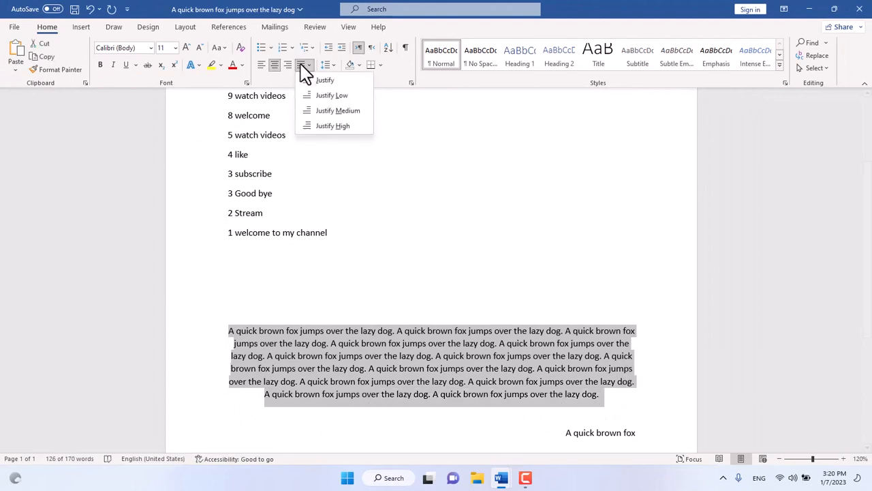
click(314, 81)
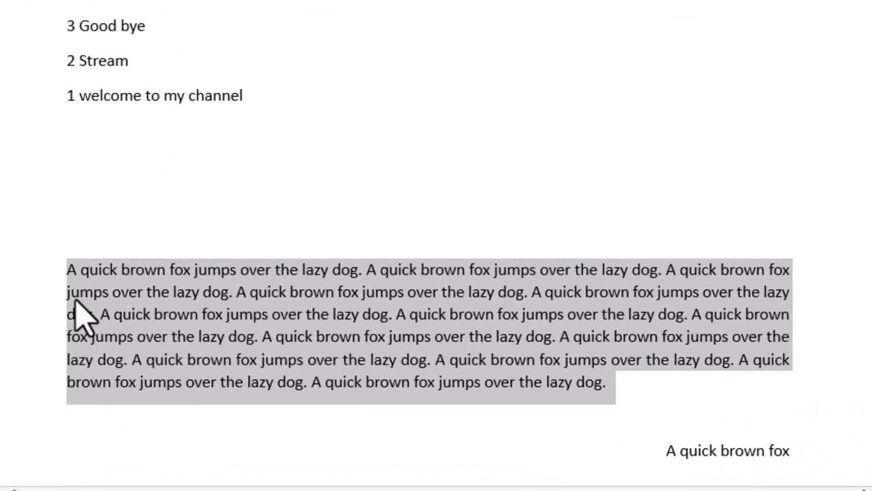
Set the line spacing of the justified fox paragraph to 1.15.
click(60, 368)
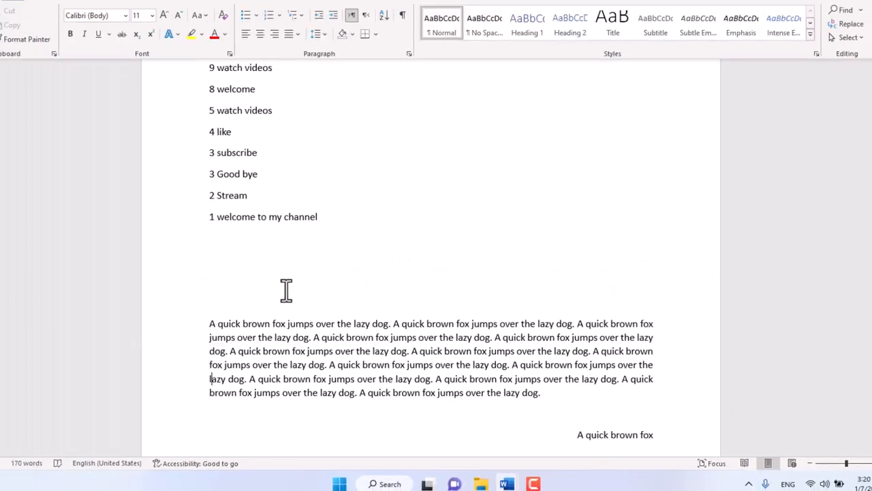
drag(228, 331, 555, 396)
click(329, 64)
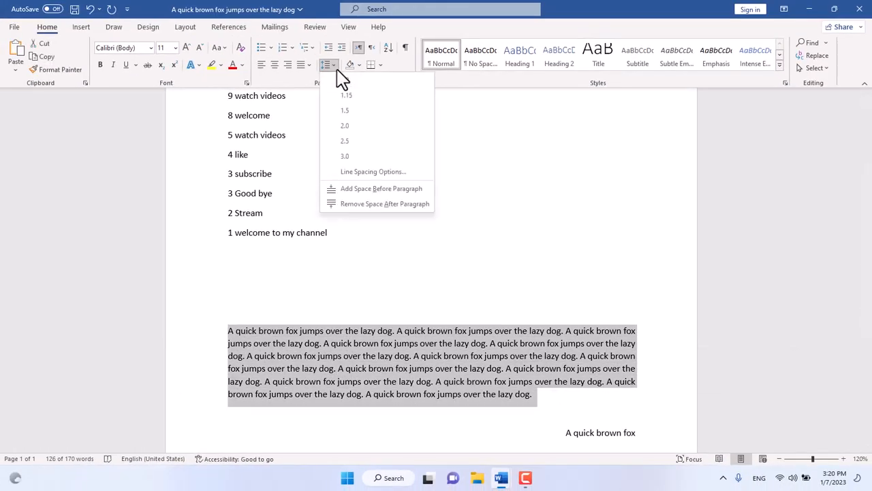
click(346, 96)
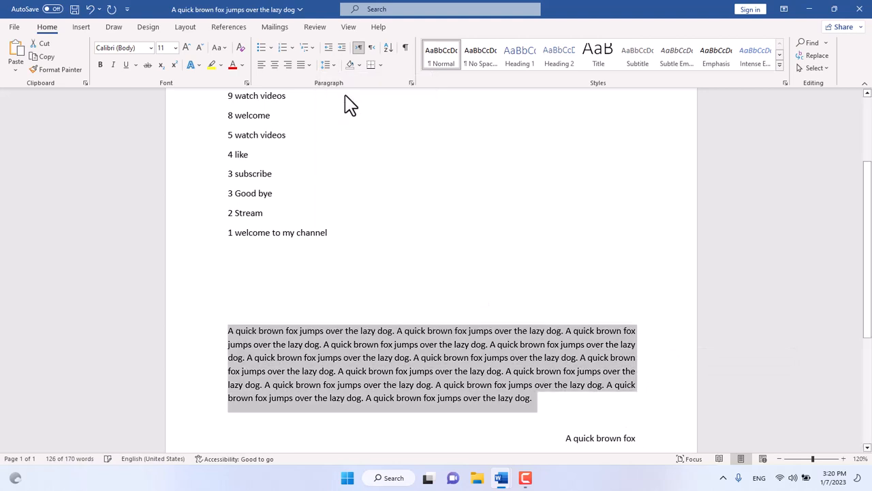
Set the fox paragraph's line spacing to Multiple at 5.5 through the line spacing options.
click(327, 65)
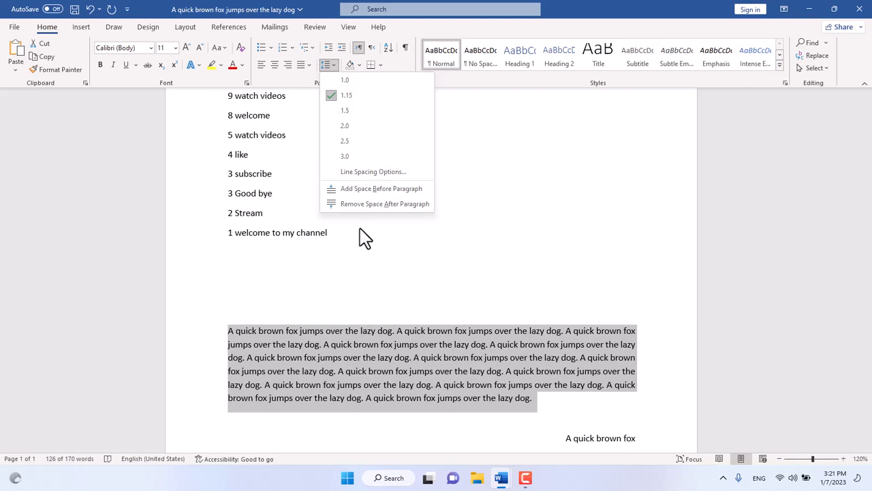
click(369, 173)
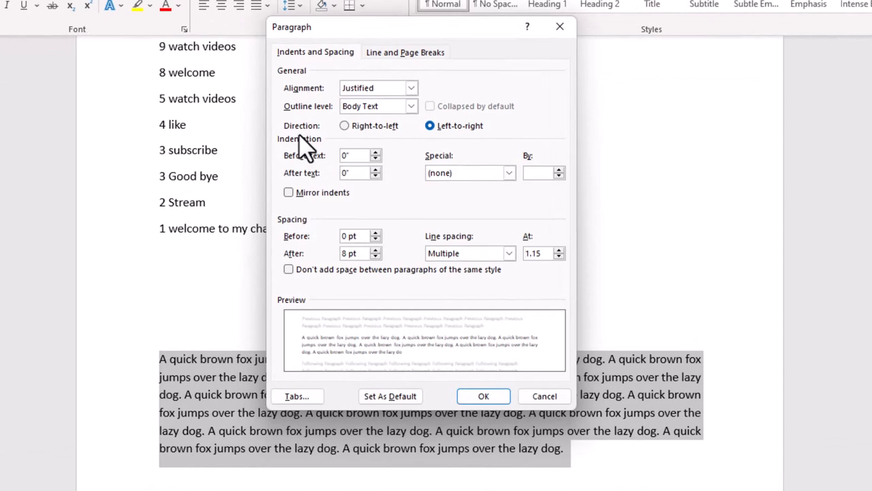
click(559, 249)
click(559, 249)
click(558, 249)
click(559, 249)
click(559, 250)
click(559, 250)
click(559, 249)
click(559, 250)
click(559, 249)
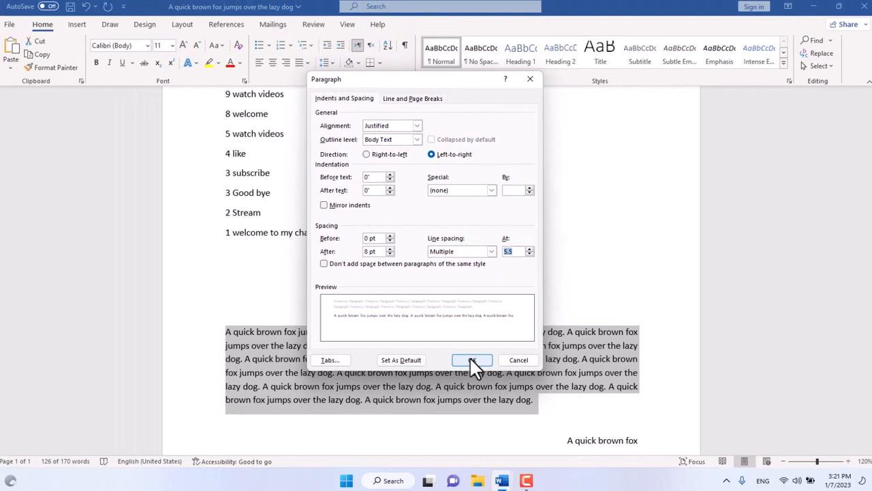
click(481, 387)
scroll(460, 229, down, 2)
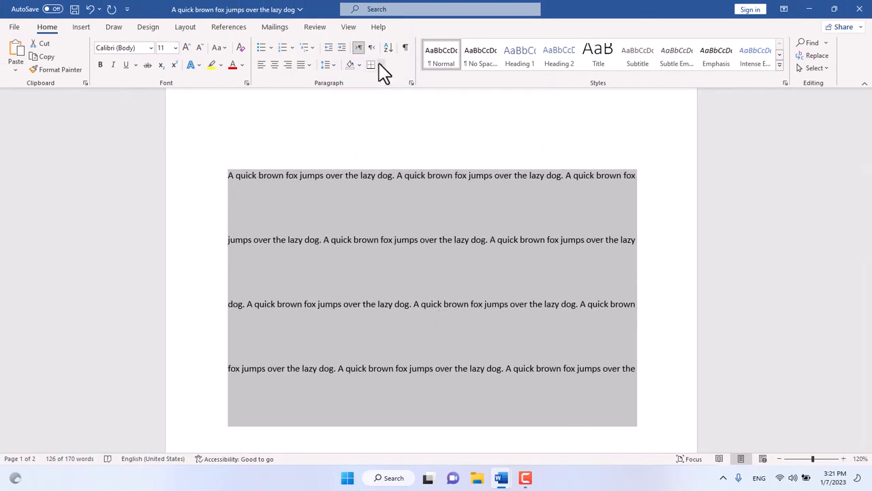
Set the fox paragraph's line spacing to 1.0 and deselect the text.
click(327, 64)
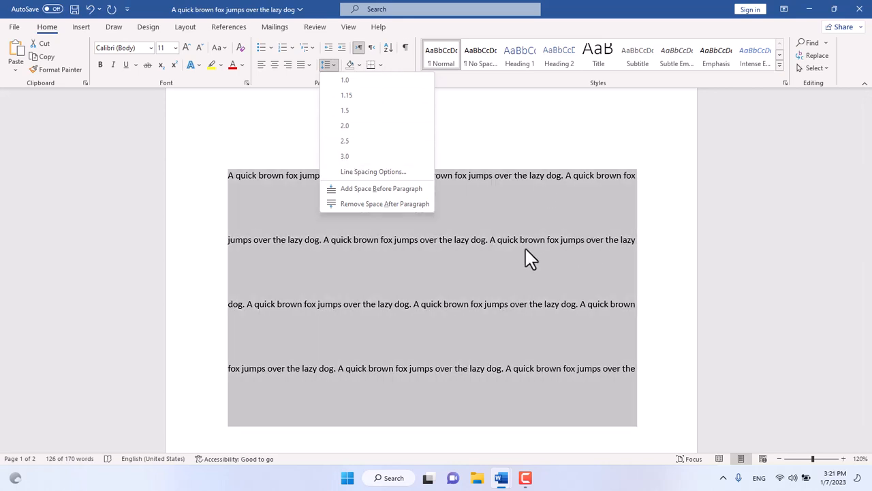
click(375, 82)
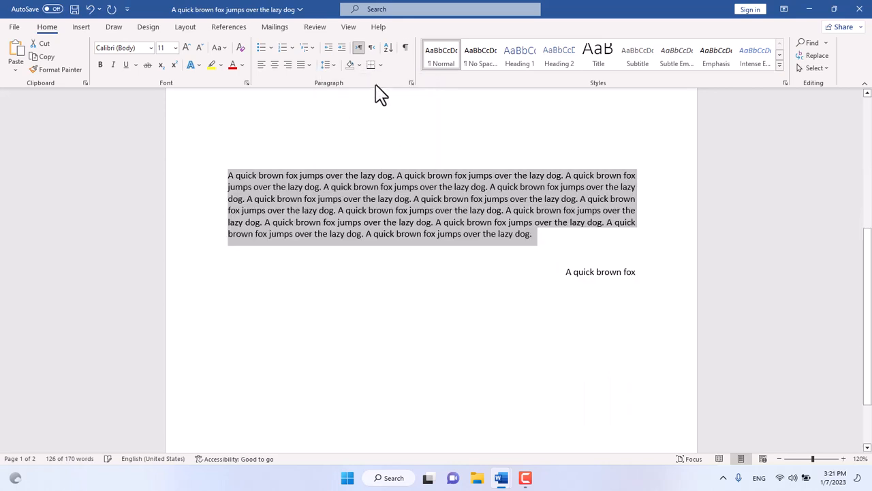
click(403, 151)
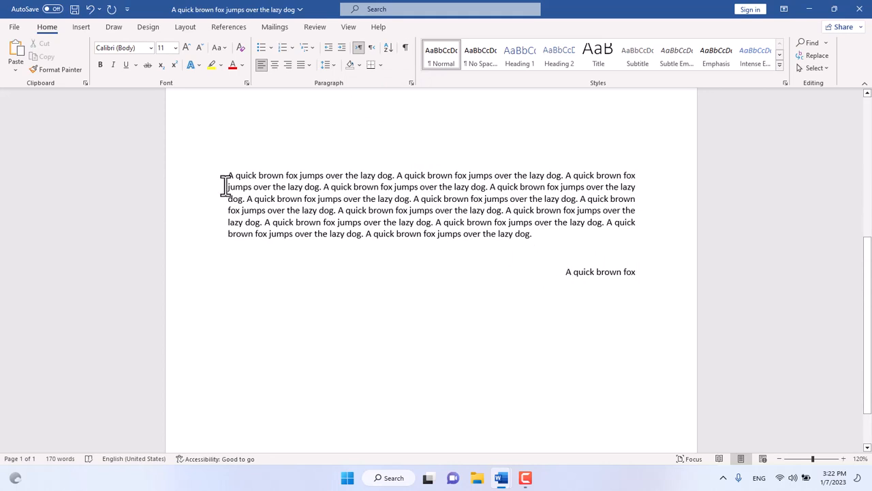
Copy the long fox paragraph, paste two copies below it as separate paragraphs, and save the document.
drag(230, 179, 555, 241)
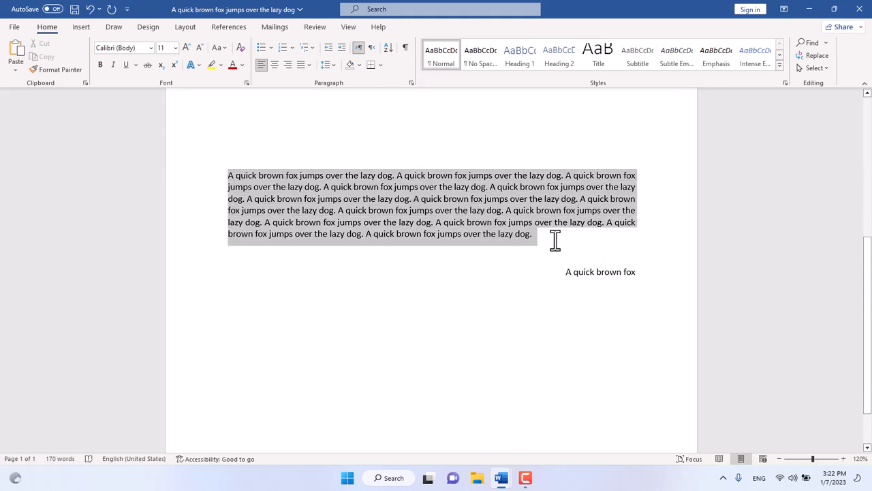
key(ctrl+c)
click(549, 250)
key(Return)
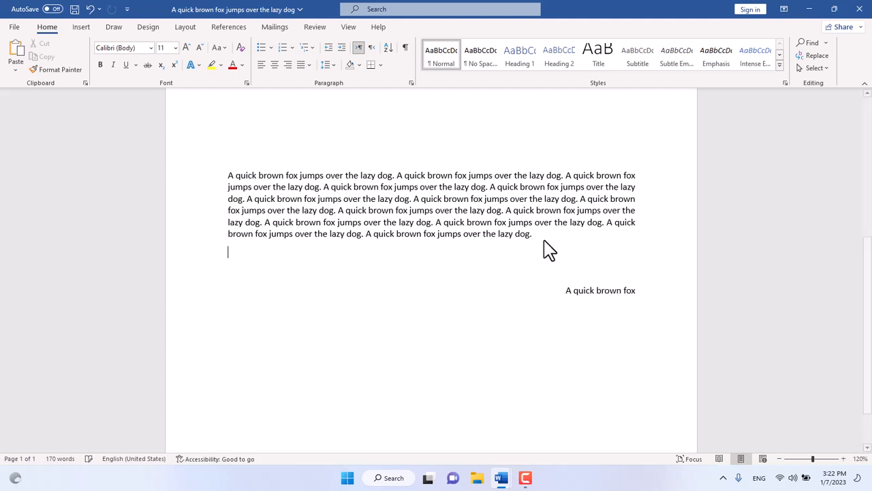
key(ctrl+v)
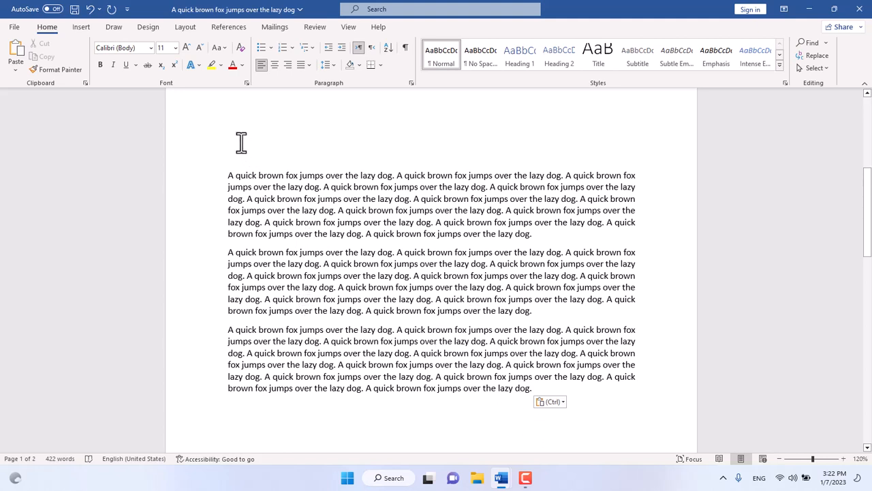
key(ctrl+s)
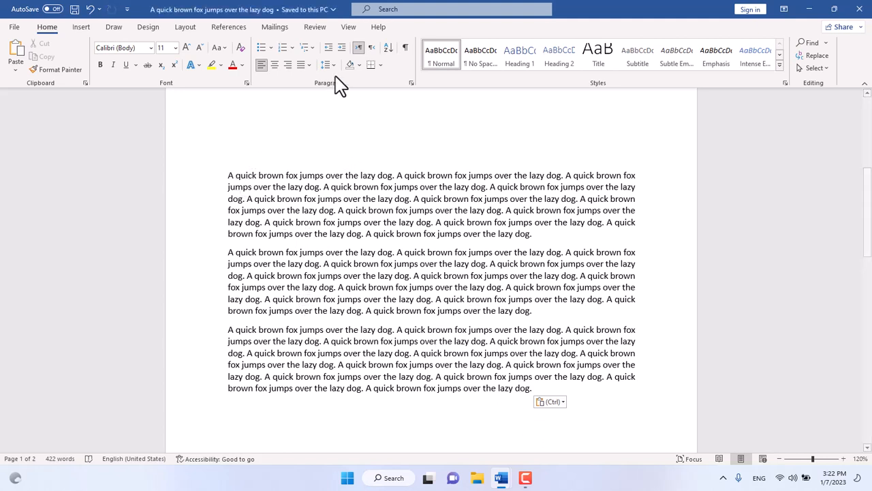
Select text across the three fox paragraphs and remove the space after each paragraph.
click(332, 65)
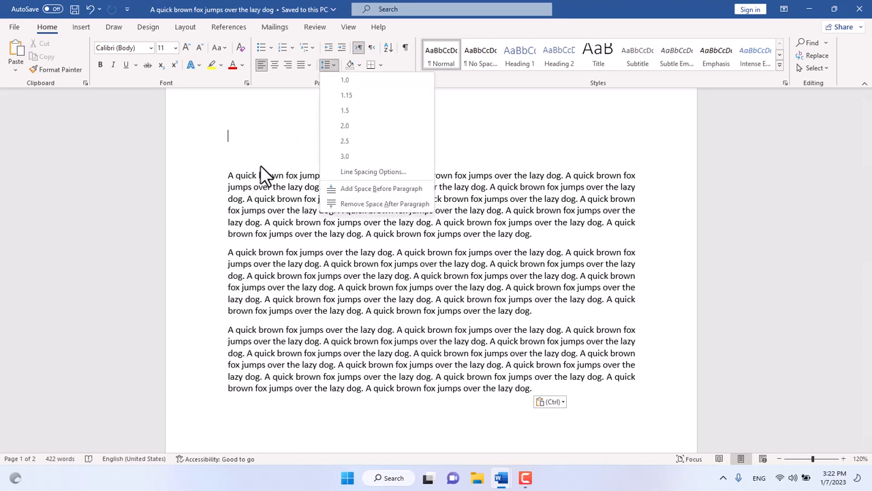
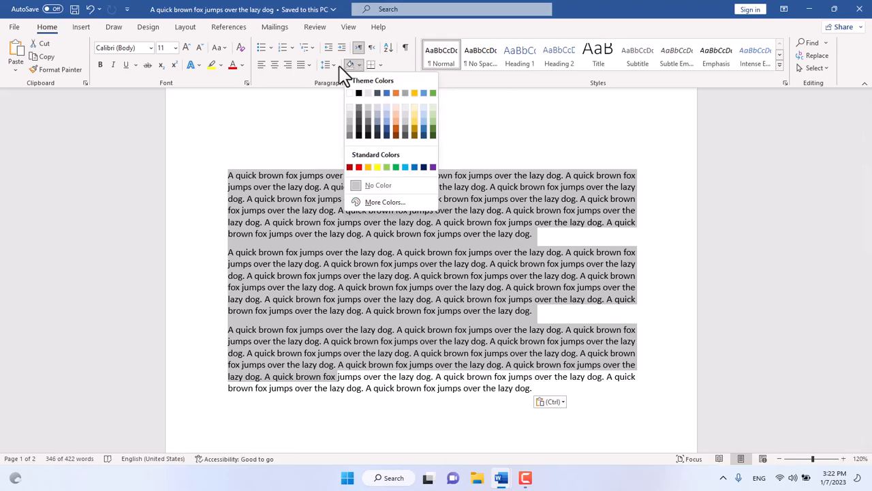
click(337, 66)
click(333, 66)
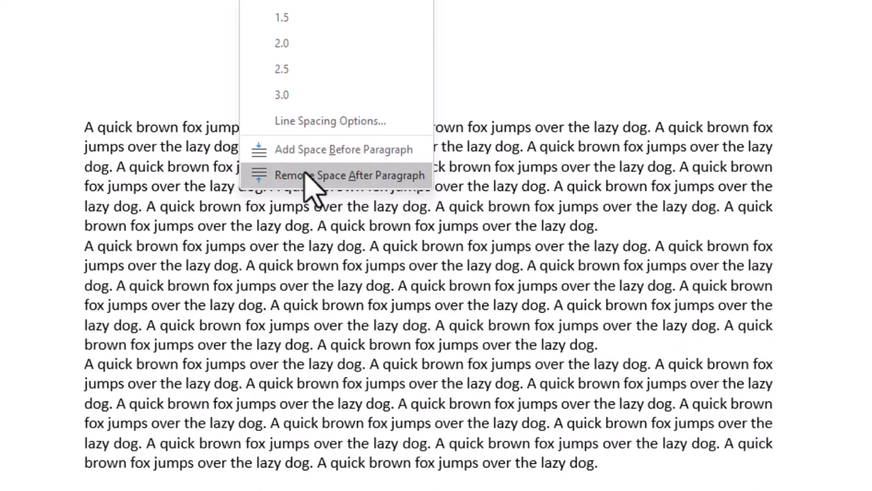
click(311, 176)
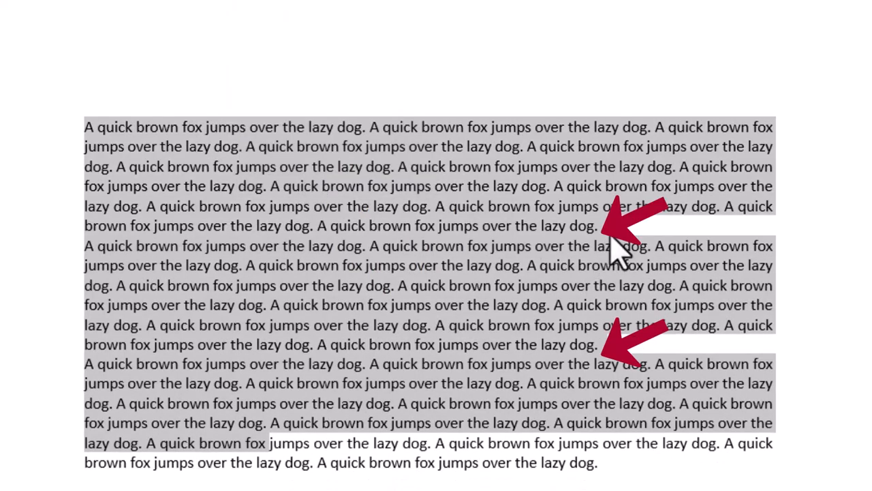
Show the formatting marks, then add space before each of the three fox paragraphs.
click(609, 252)
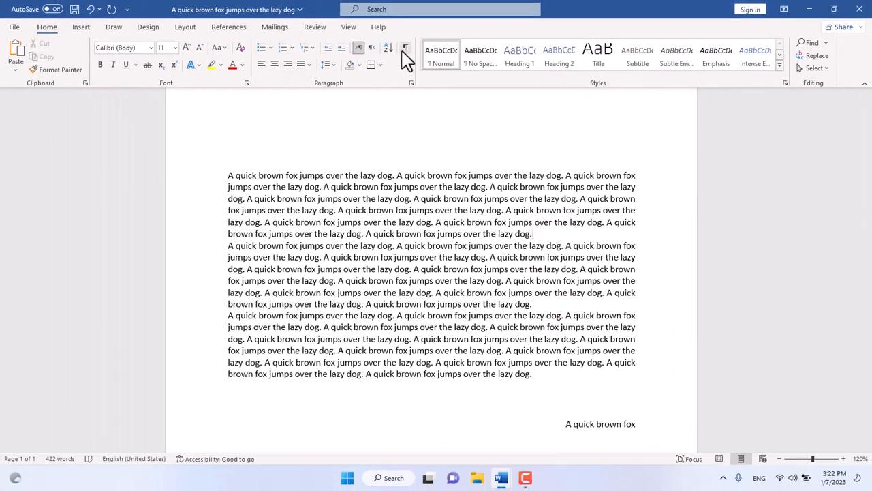
click(405, 47)
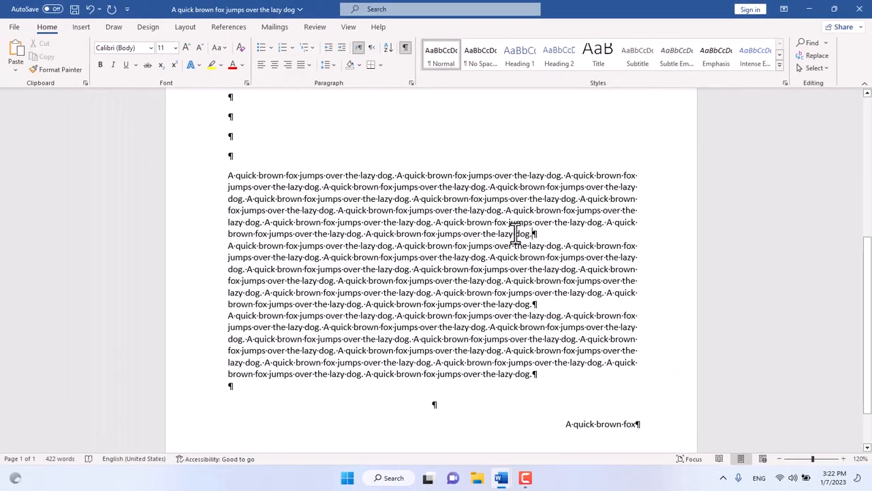
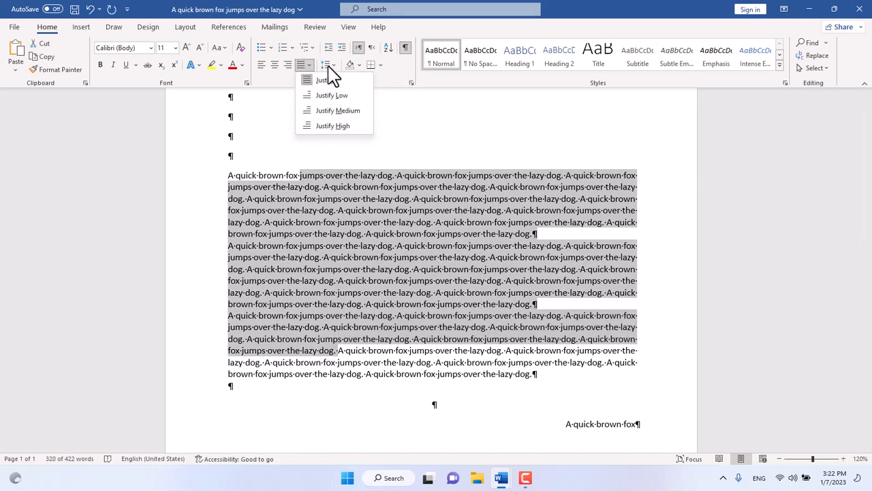
click(330, 66)
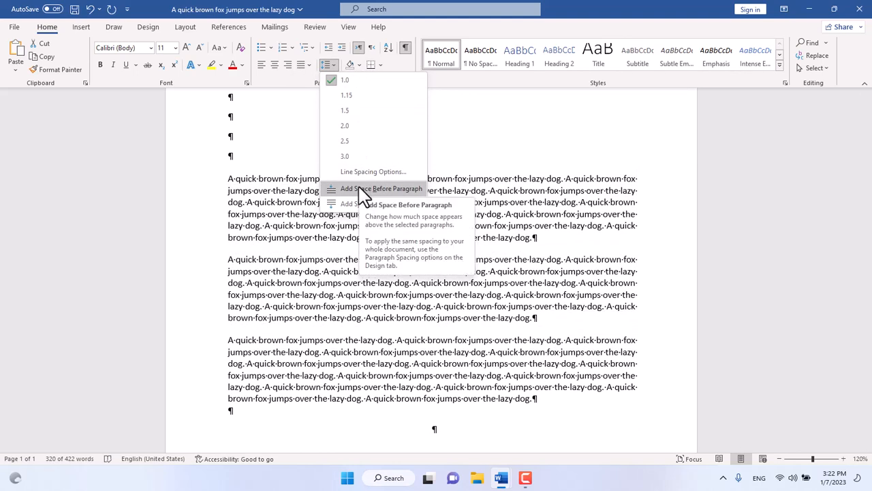
click(361, 189)
click(368, 248)
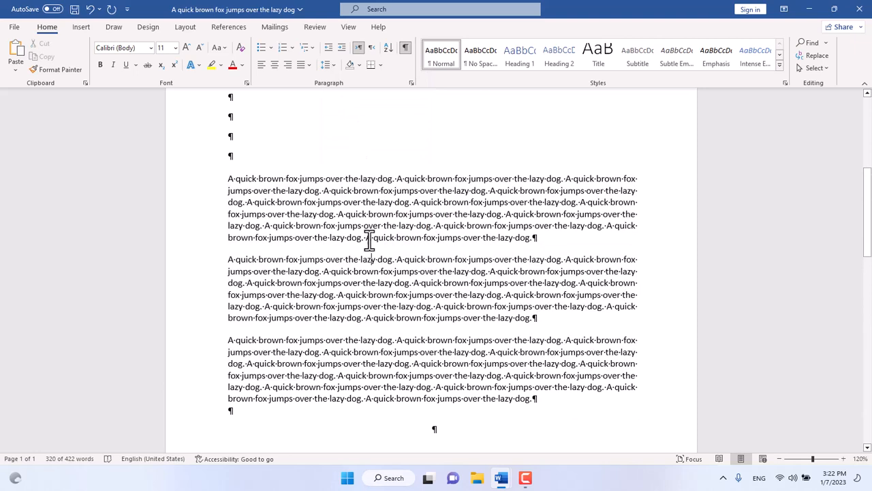
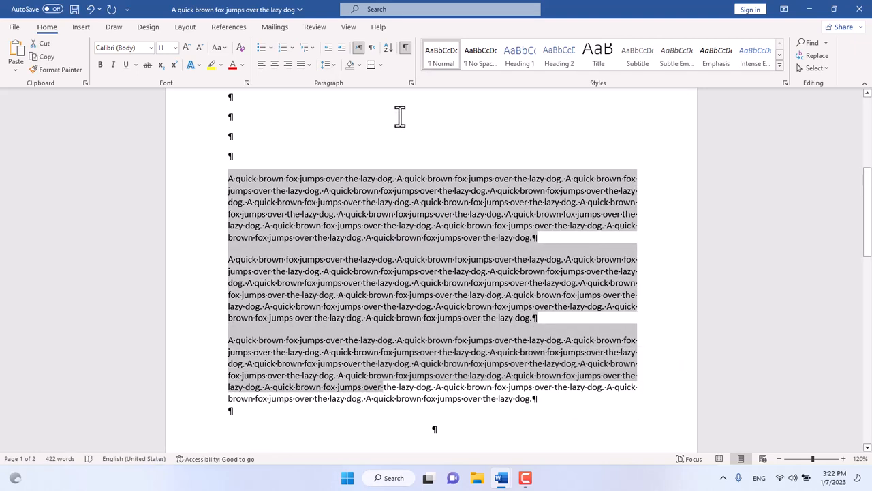
Set the three fox paragraphs' spacing to 6 pt before and 6 pt after through the line spacing options.
click(327, 65)
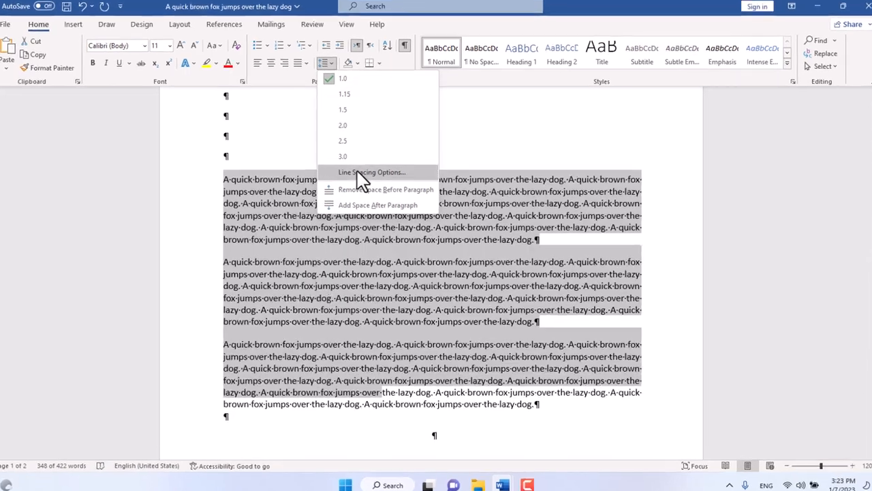
click(357, 171)
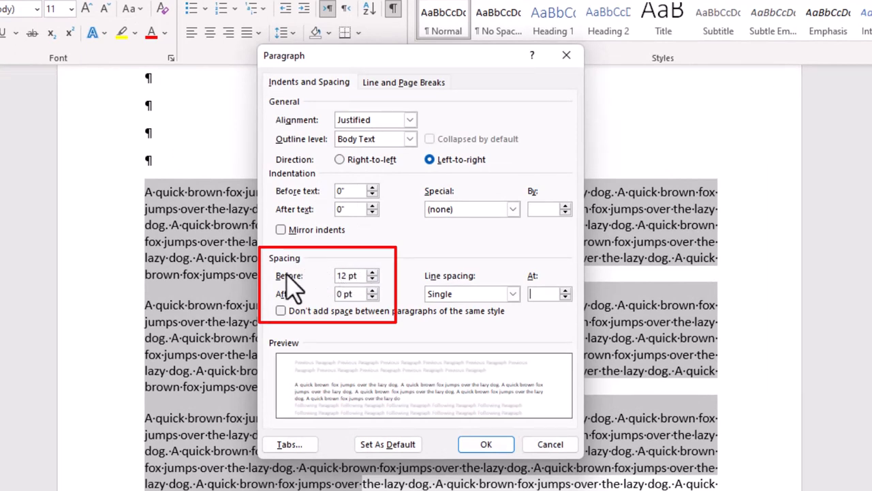
click(372, 278)
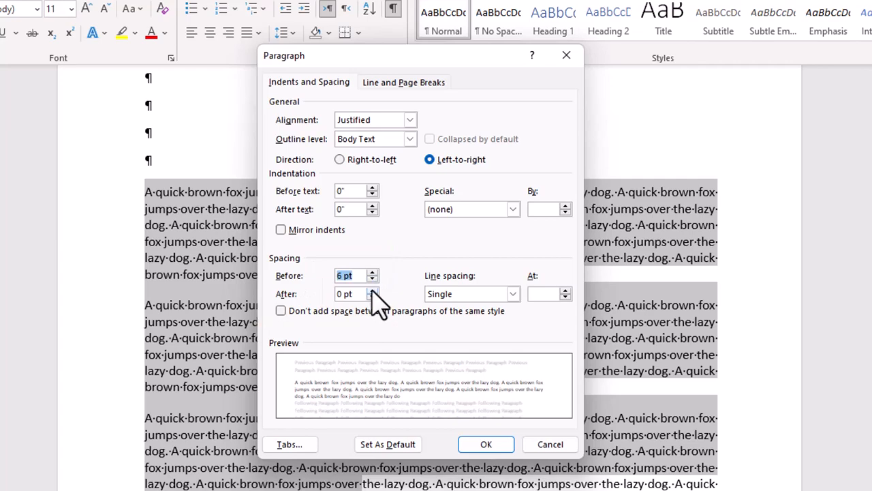
click(372, 290)
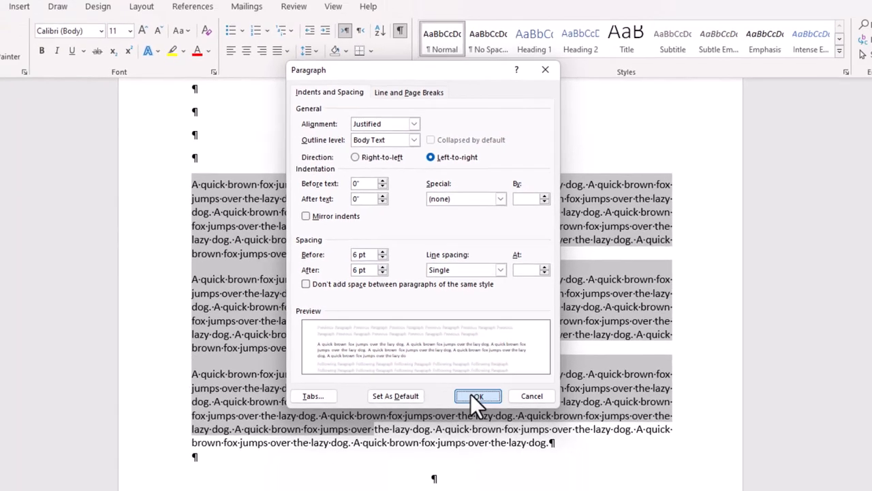
click(486, 443)
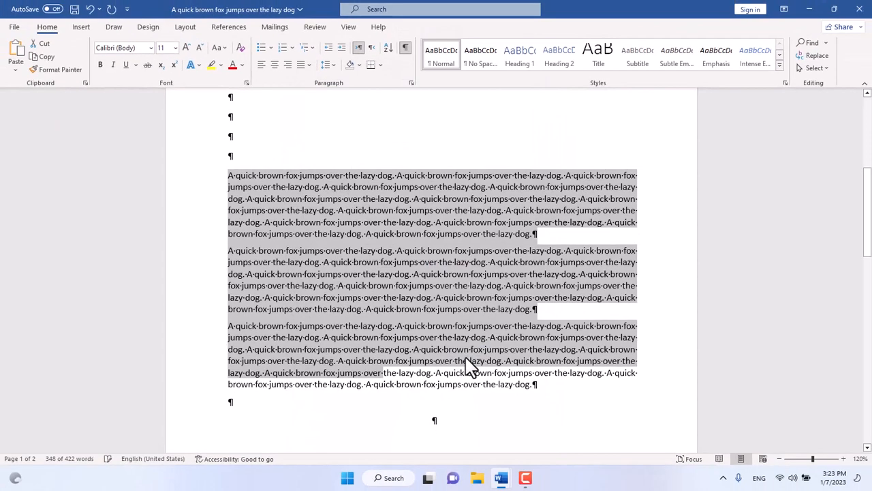
Increase the spacing after the three fox paragraphs to 18 pt and deselect the text.
click(331, 67)
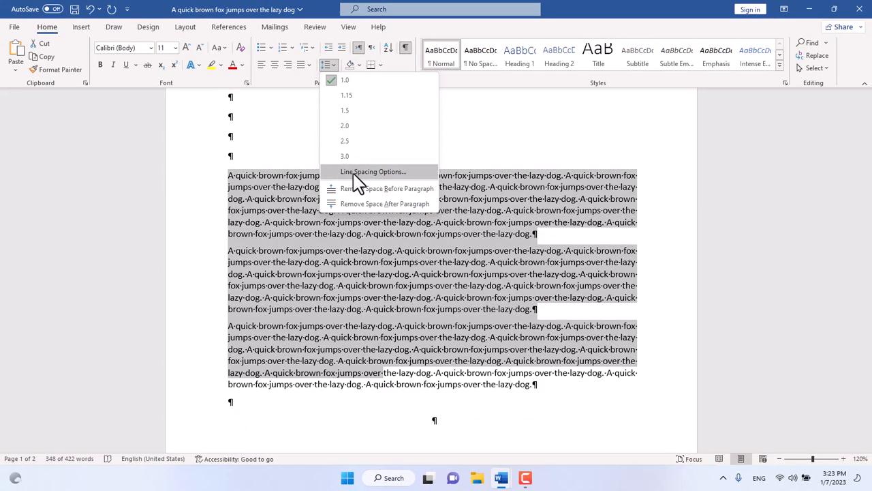
click(354, 173)
click(391, 249)
click(391, 249)
click(470, 365)
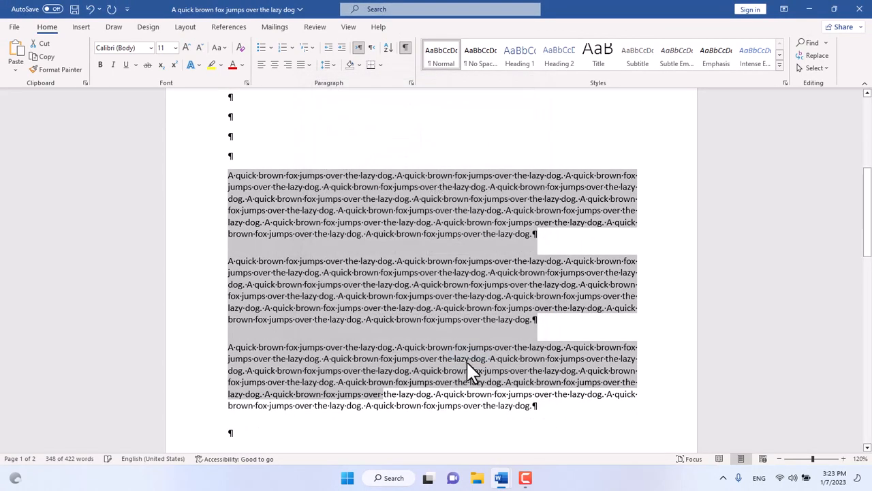
click(537, 235)
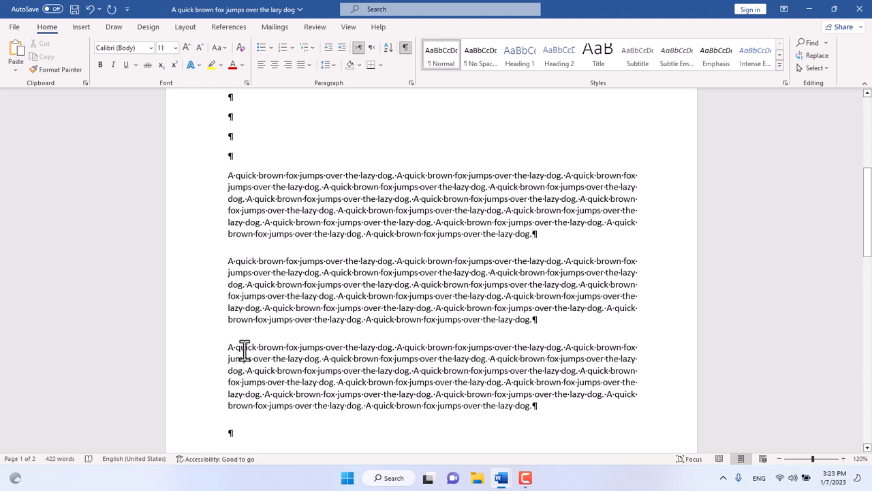
drag(237, 349, 238, 341)
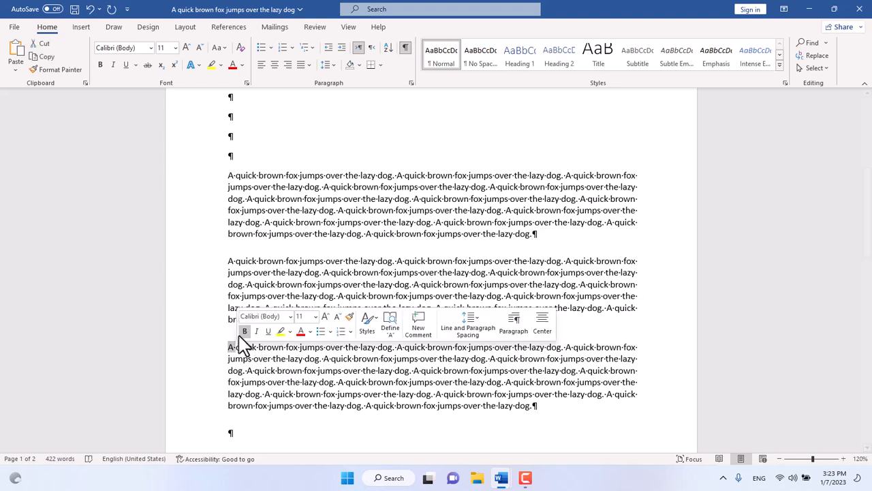
click(334, 66)
click(243, 248)
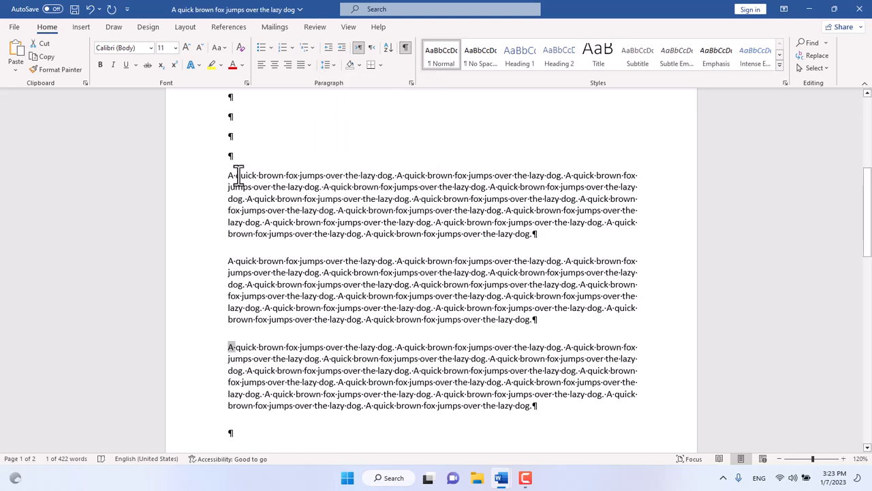
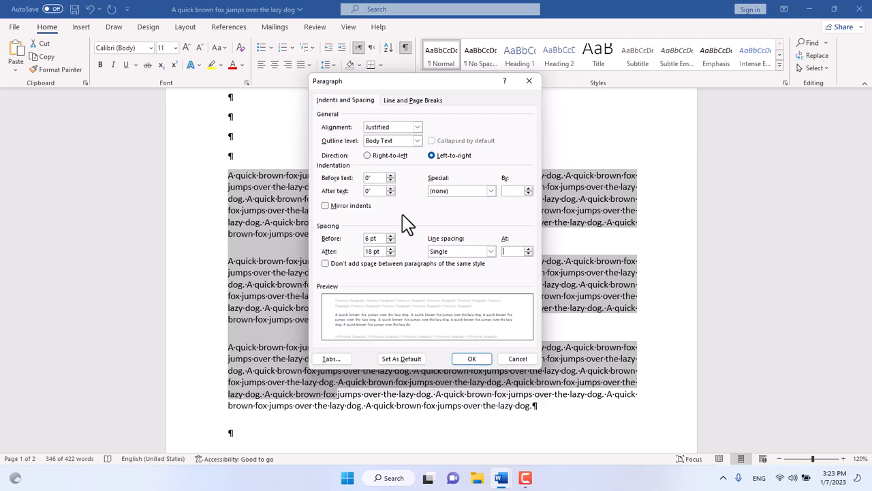
Set the line spacing of the three selected fox paragraphs to Multiple at 1.5.
click(490, 251)
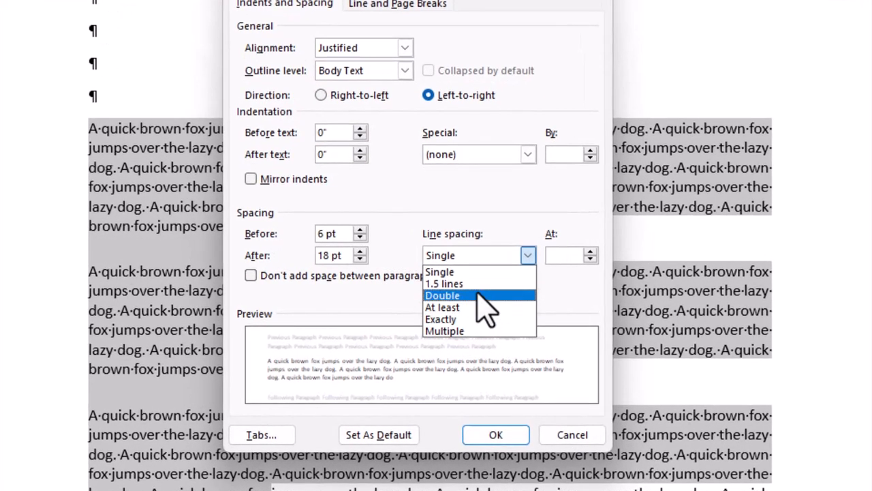
click(494, 224)
click(590, 251)
click(590, 251)
click(590, 251)
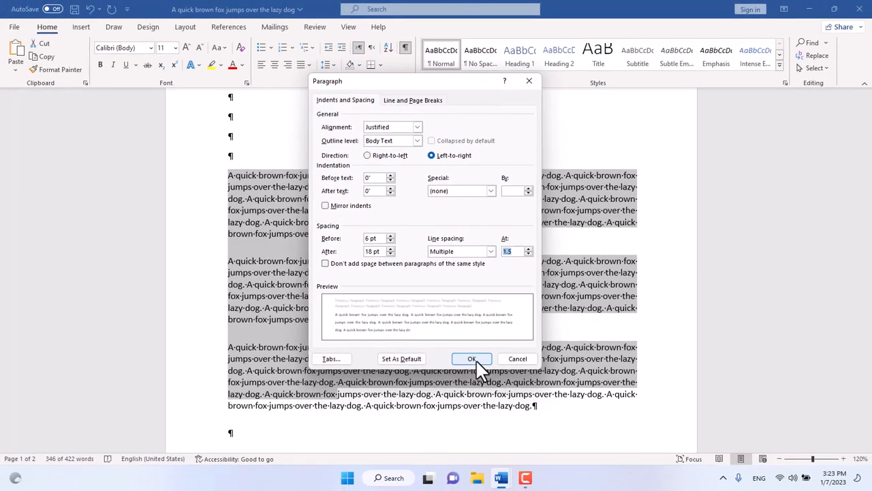
click(495, 434)
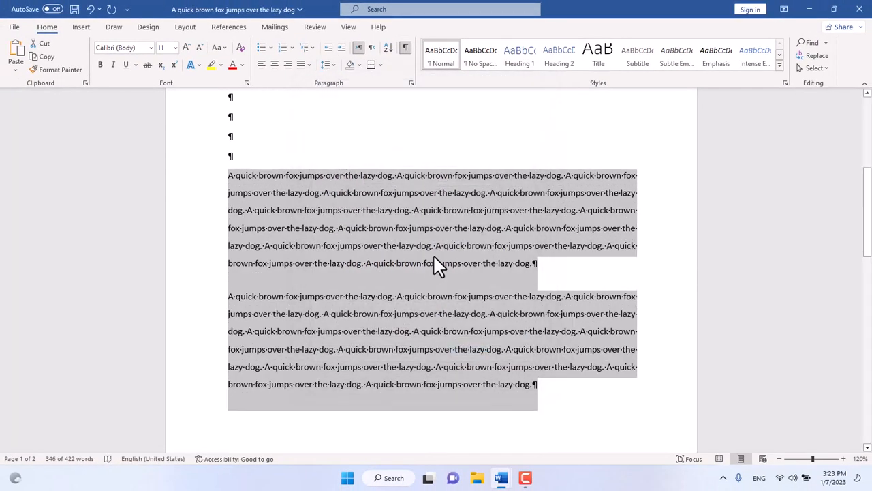
Look over the respaced paragraphs, deselect them and save the document.
scroll(436, 266, down, 5)
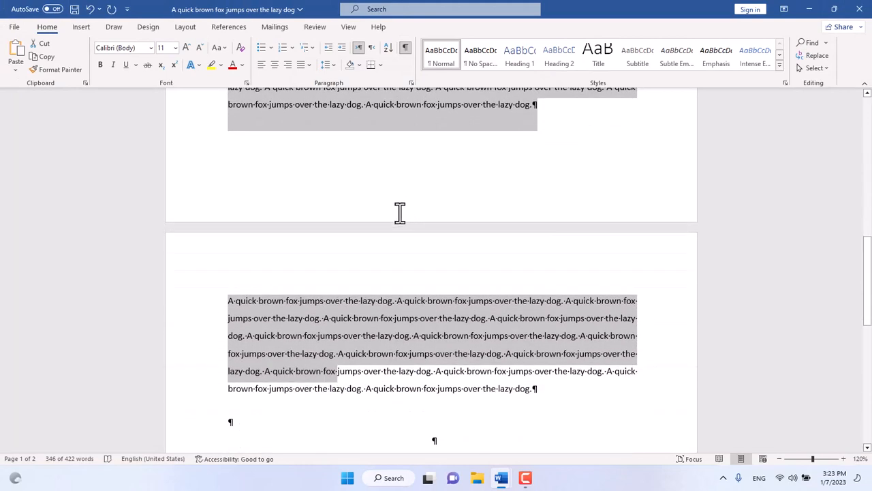
scroll(399, 242, up, 8)
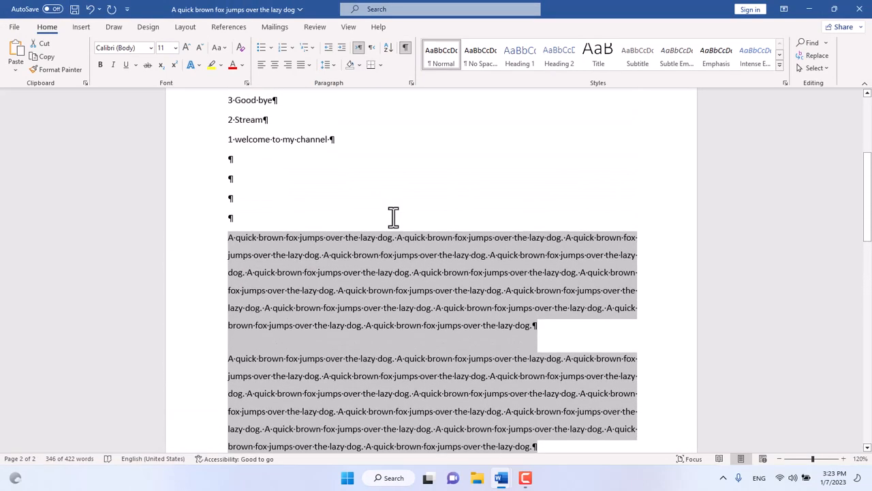
click(391, 210)
key(ctrl+s)
scroll(366, 201, down, 1)
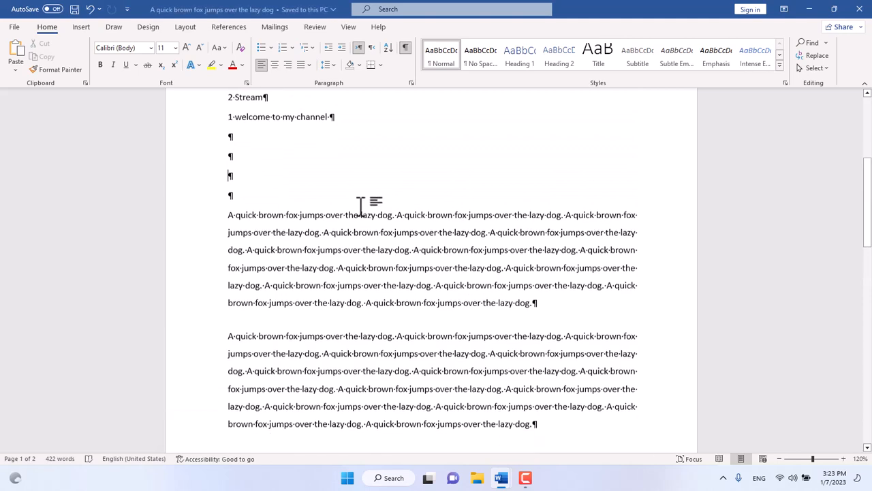
click(528, 479)
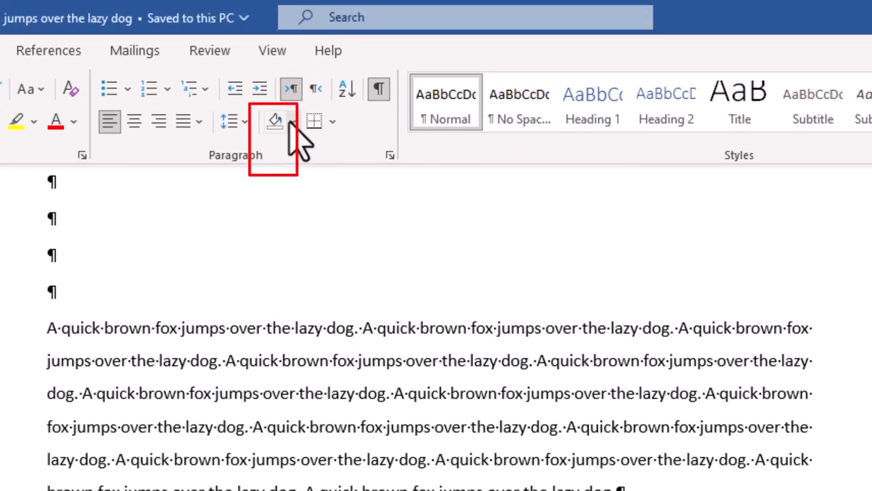
Select the whole first fox paragraph and shade it Orange, Accent 2, Lighter 40%.
click(293, 123)
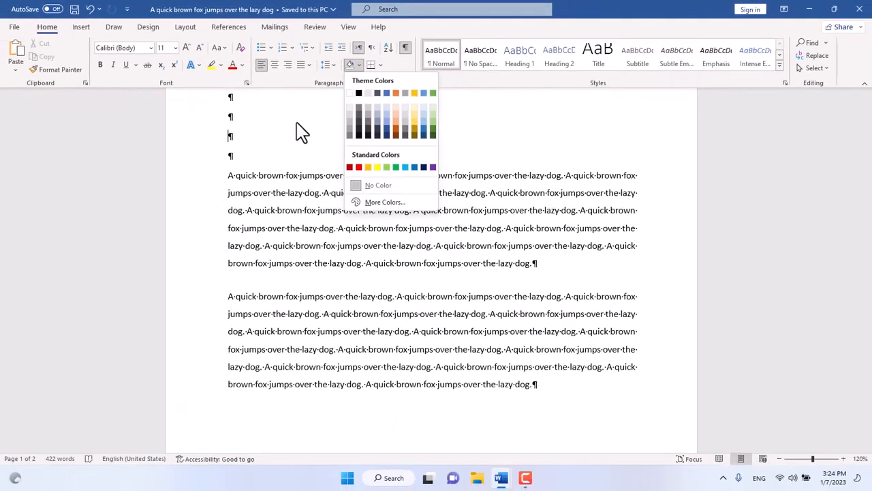
click(179, 230)
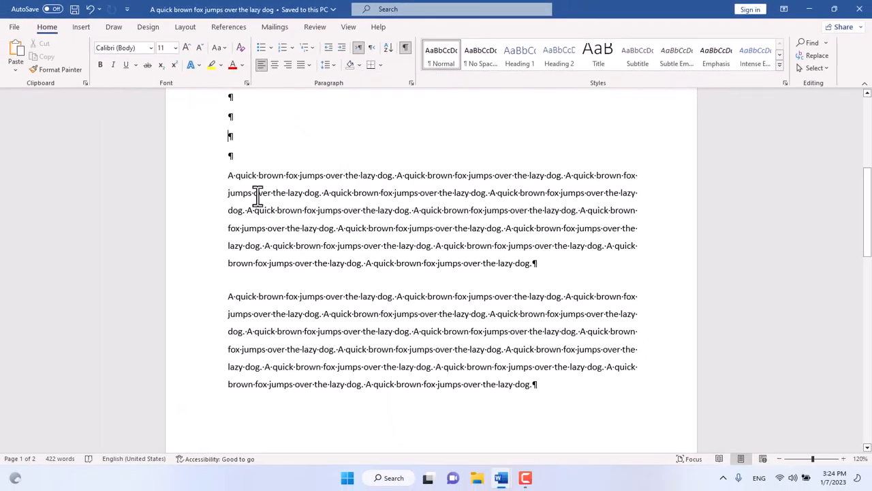
drag(232, 174, 547, 283)
click(359, 65)
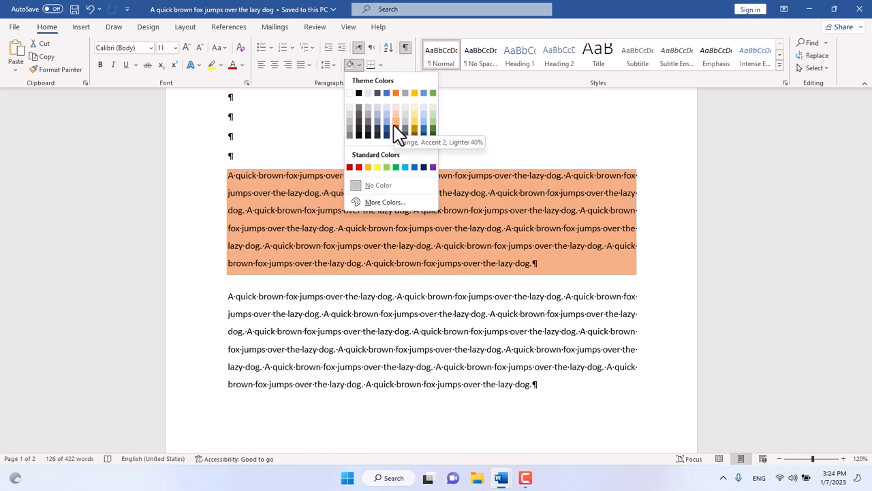
click(394, 122)
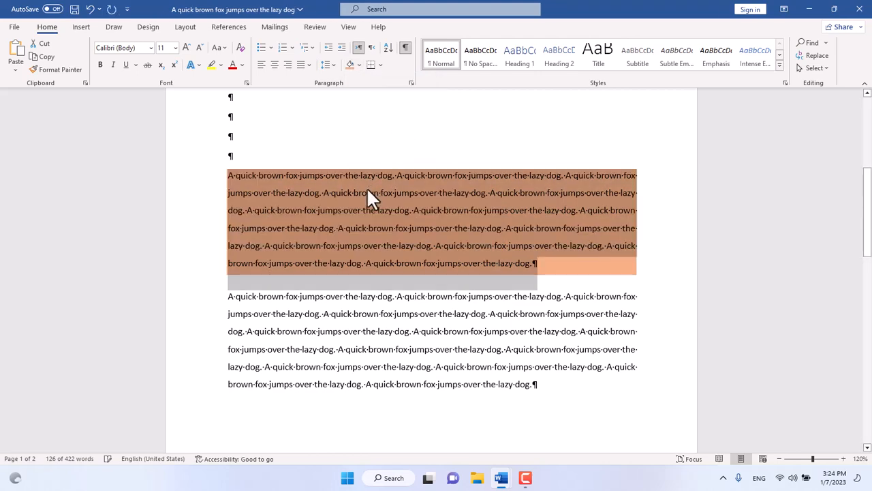
Select the whole second fox paragraph and shade it light green from the theme colors.
scroll(368, 198, down, 3)
click(284, 202)
drag(232, 202, 563, 294)
click(359, 65)
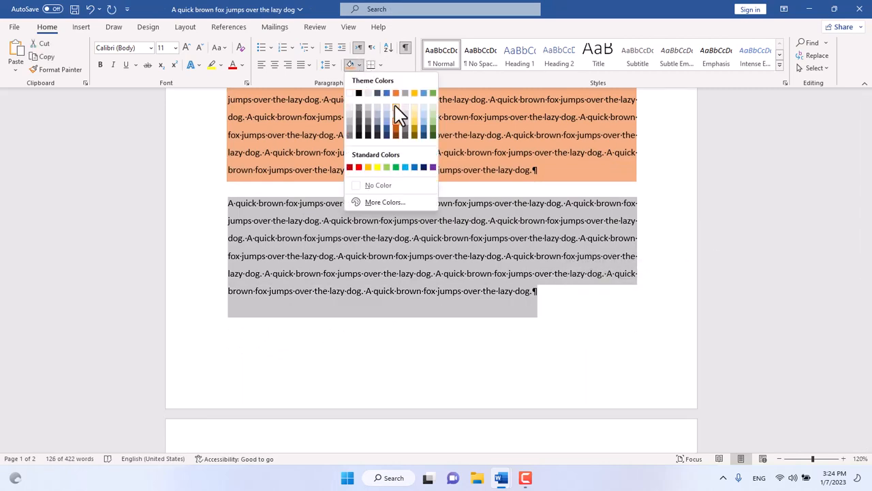
click(431, 120)
Shade the beginning of the third fox paragraph light blue, up to the sentence end in its third line, and deselect it.
scroll(441, 178, down, 9)
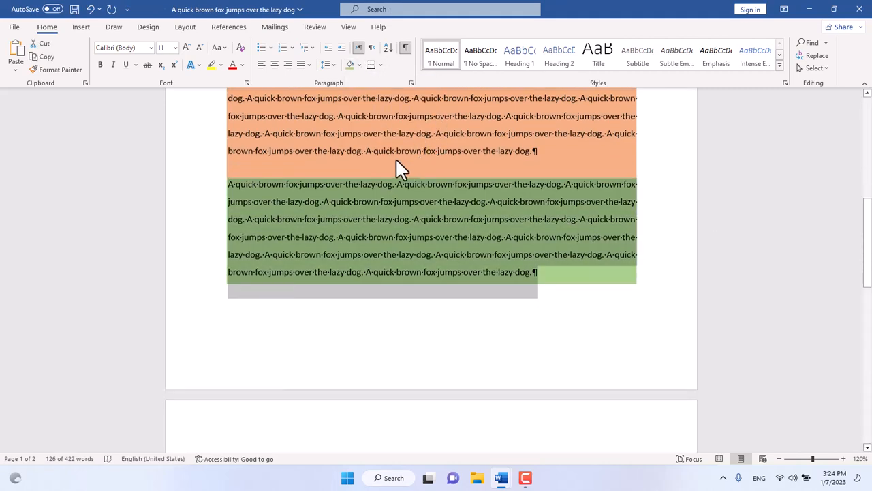
drag(230, 207, 412, 243)
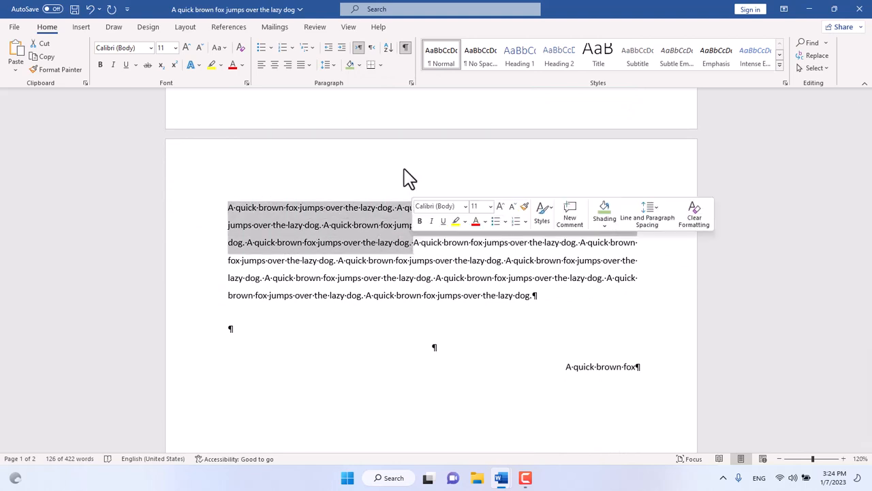
click(359, 65)
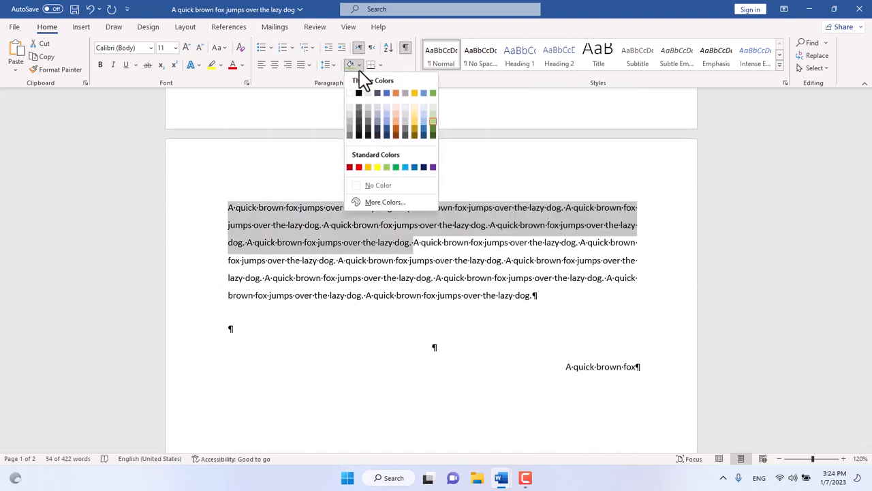
click(421, 121)
click(417, 245)
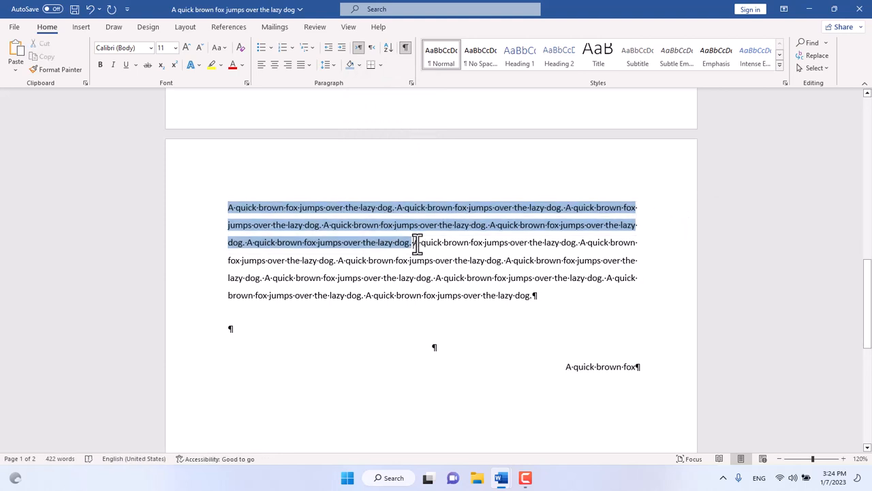
Shade the remaining part of the third fox paragraph light orange, and change that shading to gold from the theme colors.
drag(417, 245, 540, 300)
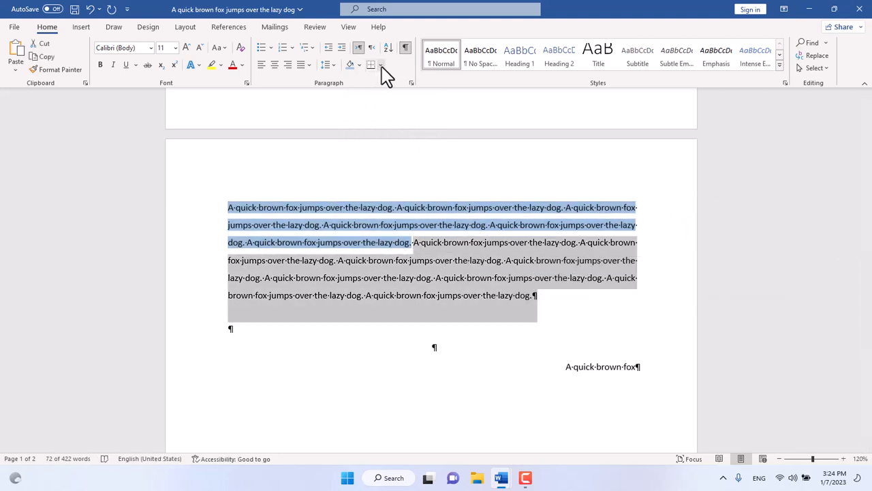
click(360, 65)
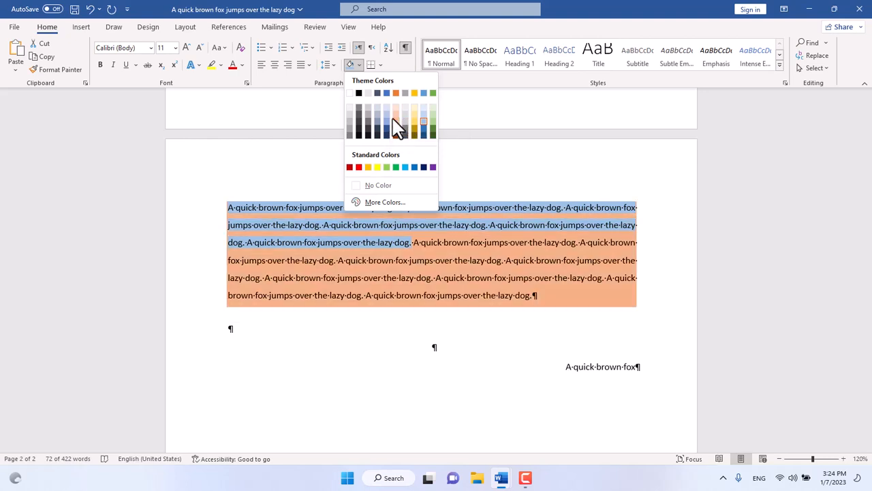
click(395, 123)
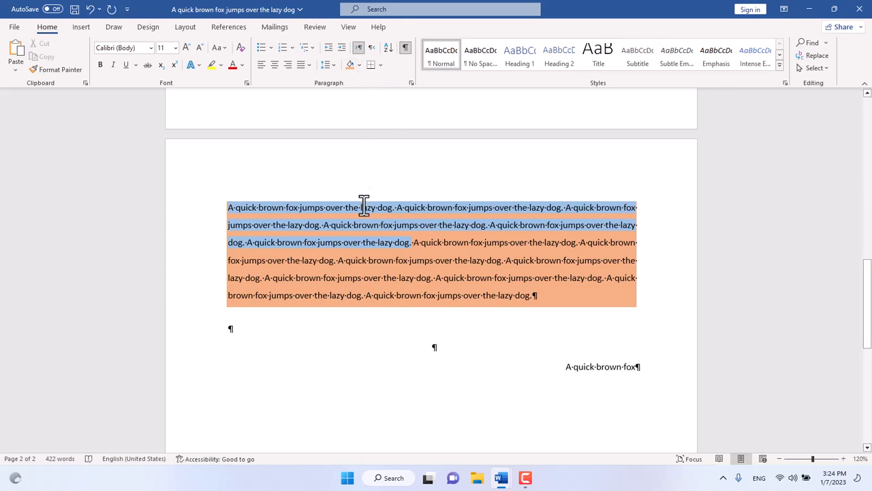
click(359, 65)
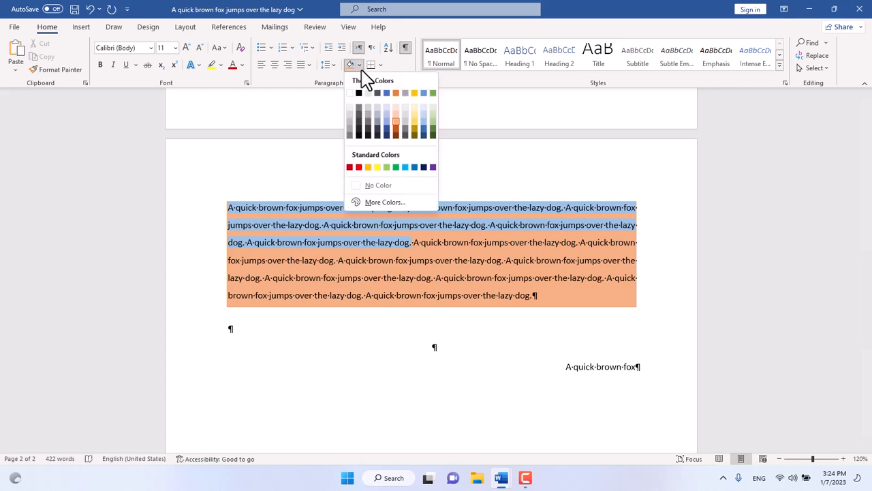
click(413, 94)
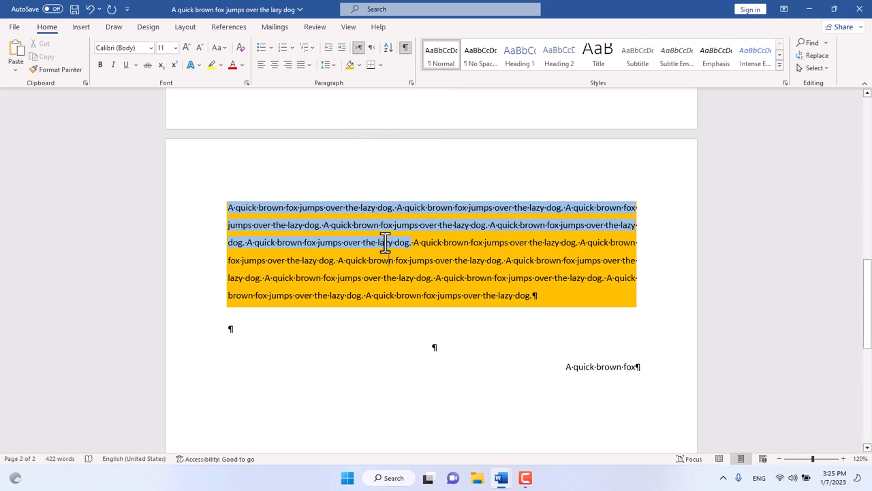
Select the last three sentences of the third fox paragraph and try a lighter theme shading on them.
scroll(352, 229, up, 4)
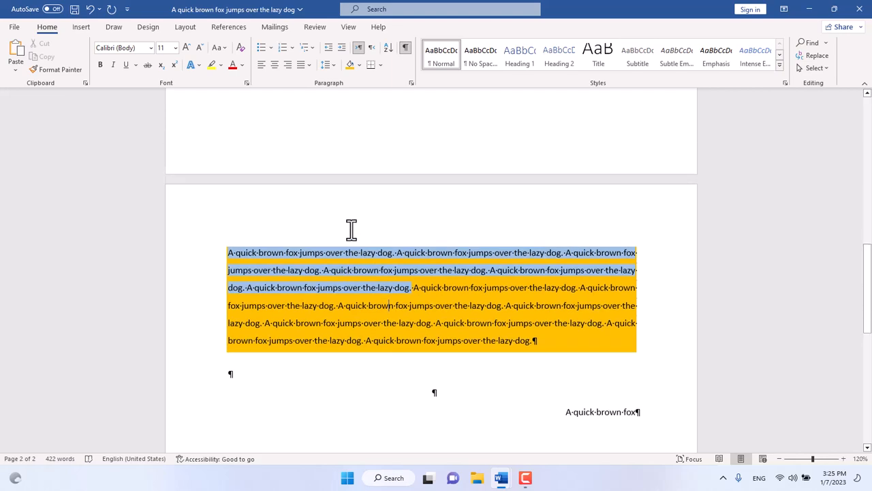
scroll(345, 208, down, 3)
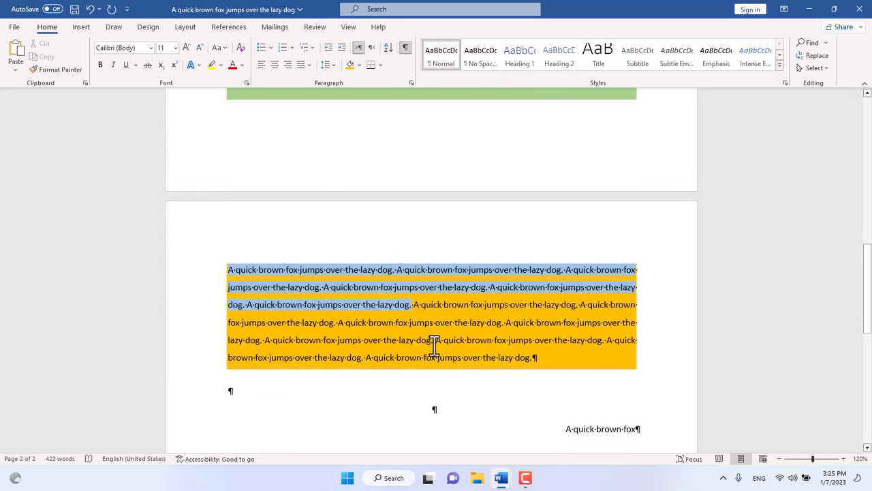
drag(444, 346, 535, 363)
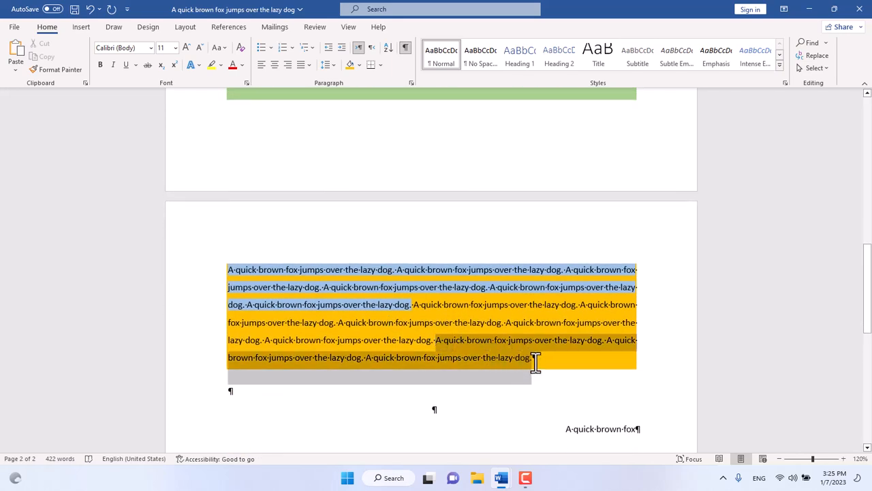
click(359, 64)
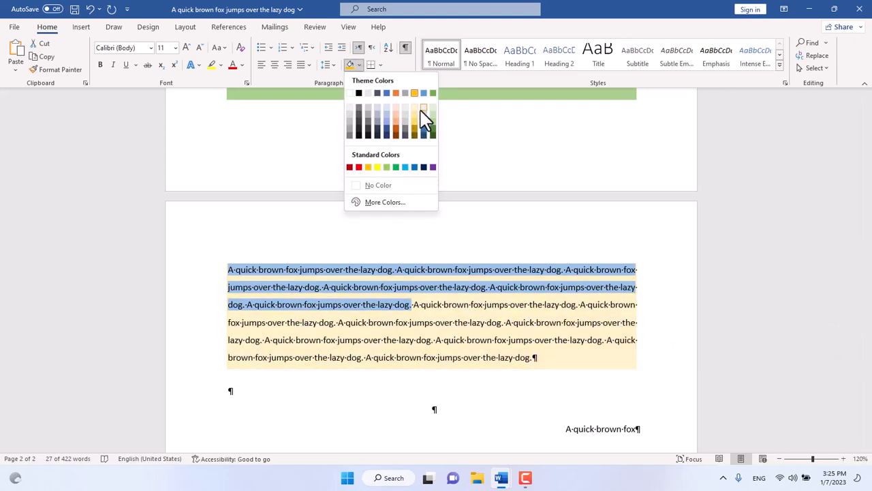
click(394, 272)
Shade the beginning of the third fox paragraph light orange, up to the sentence end in its third line.
mouse_move(229, 146)
mouse_down()
mouse_move(529, 181)
mouse_move(411, 181)
mouse_up()
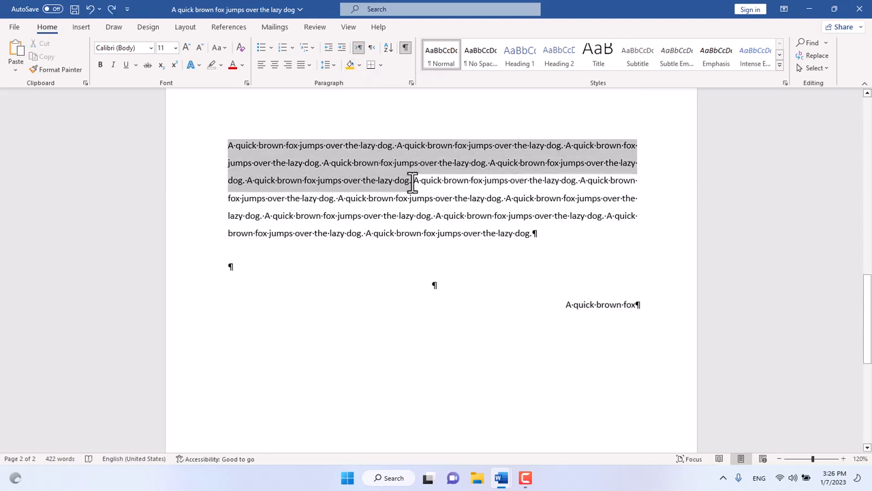
click(358, 65)
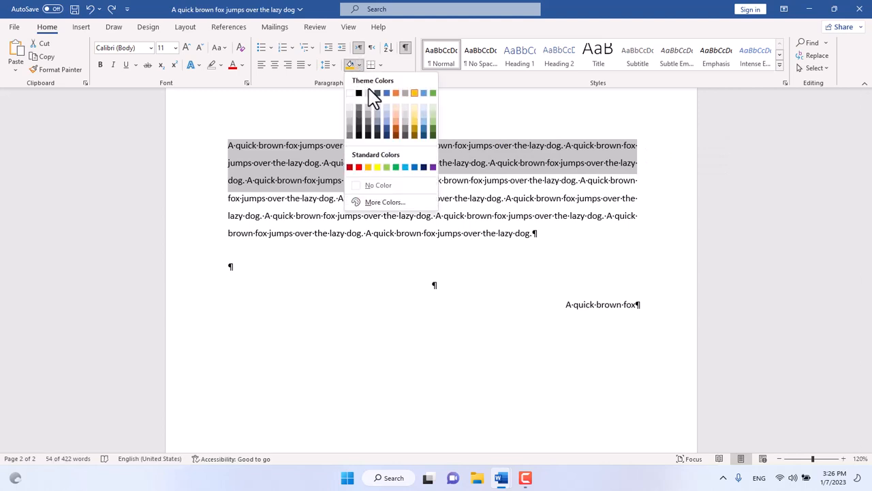
click(399, 124)
Deselect the text and shade the whole third fox paragraph Gold, Accent 4, Lighter 40%.
click(395, 154)
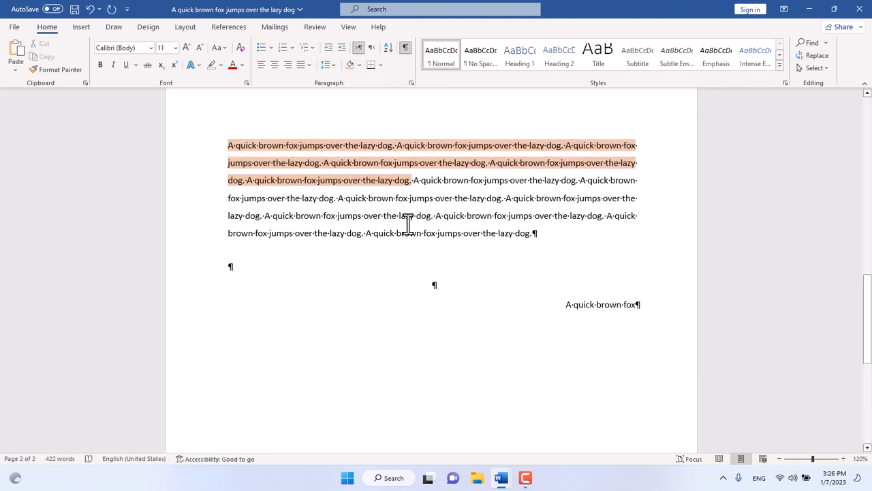
click(360, 65)
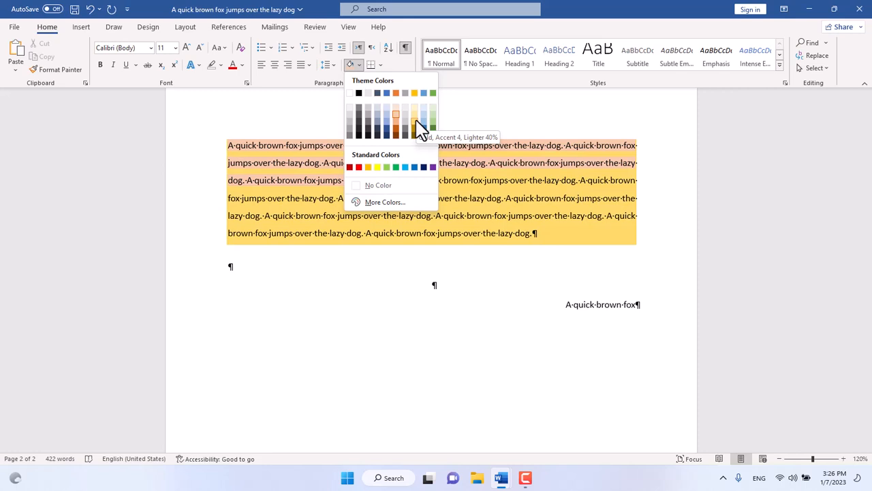
click(417, 125)
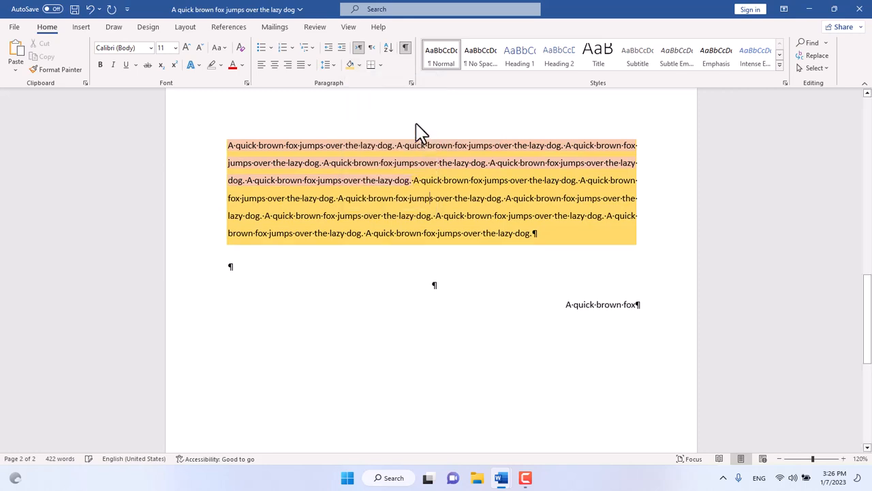
Open the Colors dialog for the third fox paragraph's shading and try several standard colors, including light pink, black, gray and cyan.
click(359, 64)
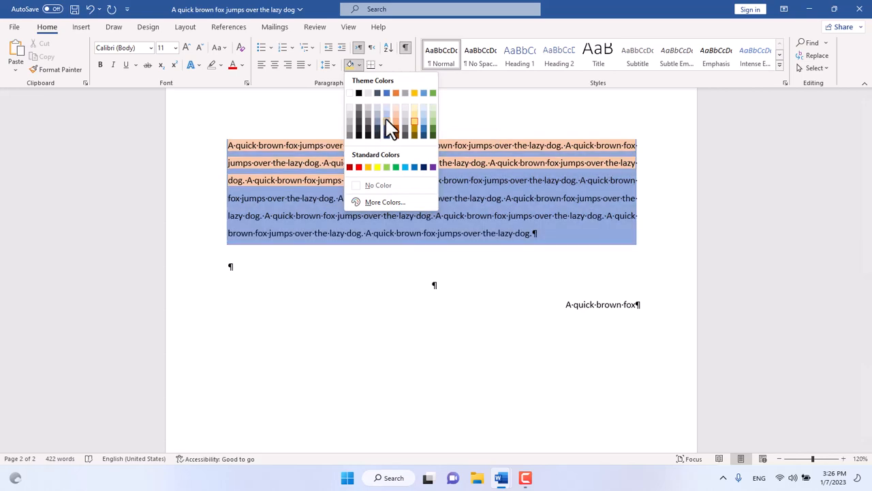
click(385, 202)
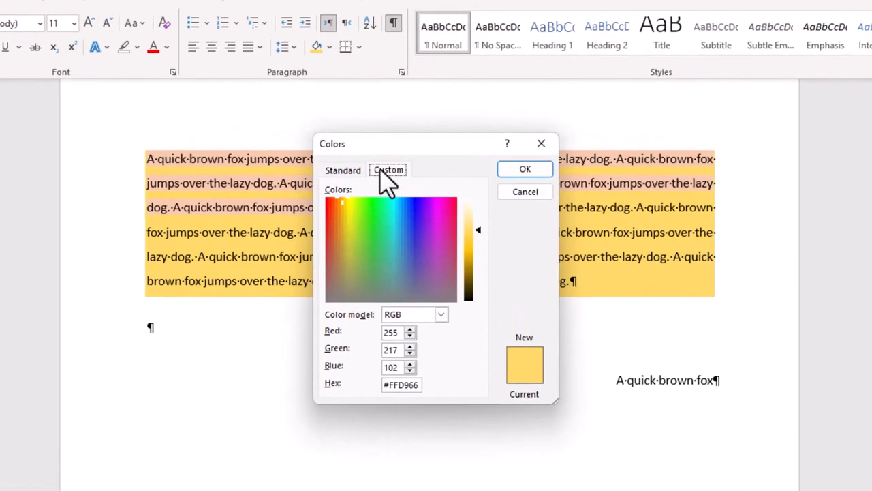
click(343, 170)
click(384, 255)
click(368, 250)
click(379, 233)
click(402, 233)
click(407, 244)
click(405, 259)
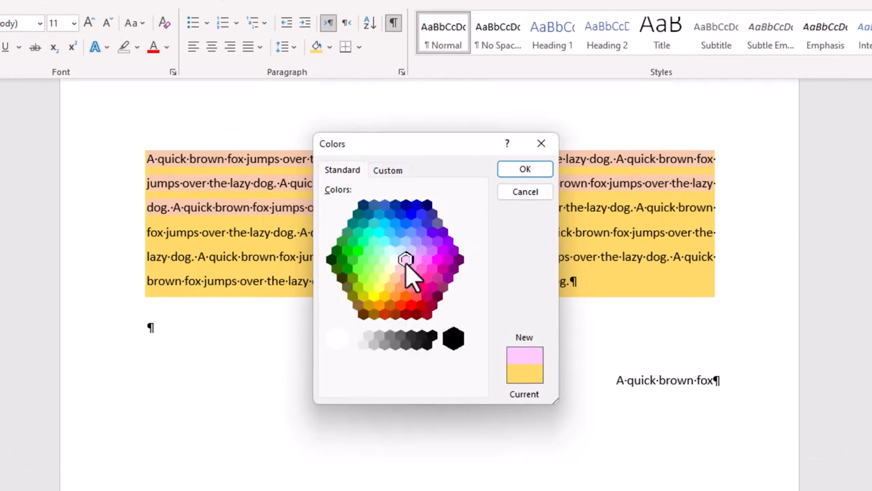
click(453, 338)
click(397, 338)
click(379, 233)
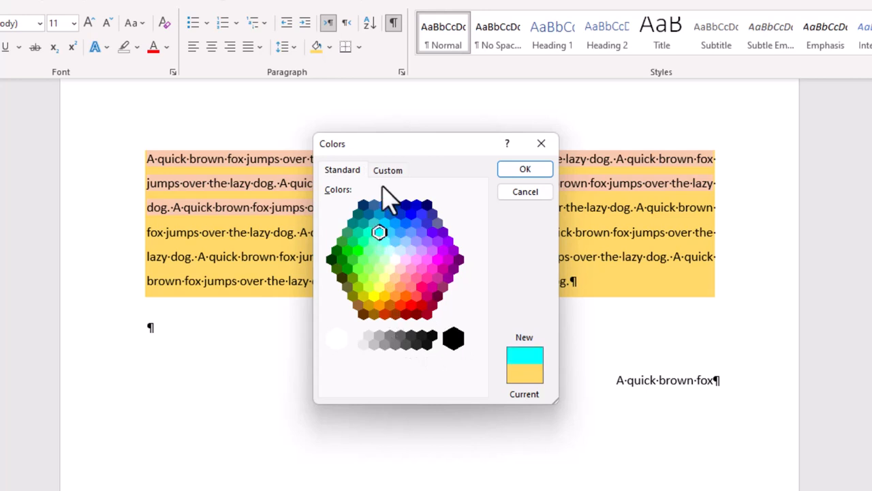
Mix a custom olive green, RGB 114, 131, 15 (#72830F), apply it as the paragraph's shading and review the recent colors.
click(387, 171)
click(353, 226)
click(348, 213)
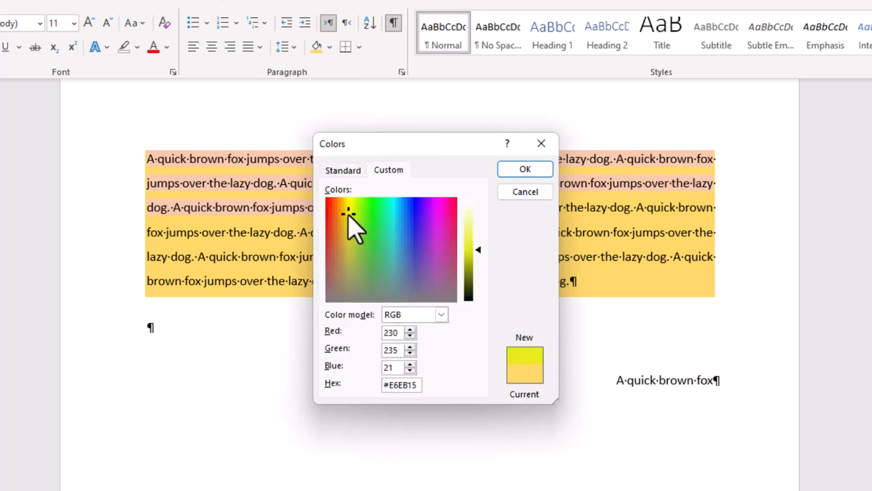
drag(480, 249, 483, 282)
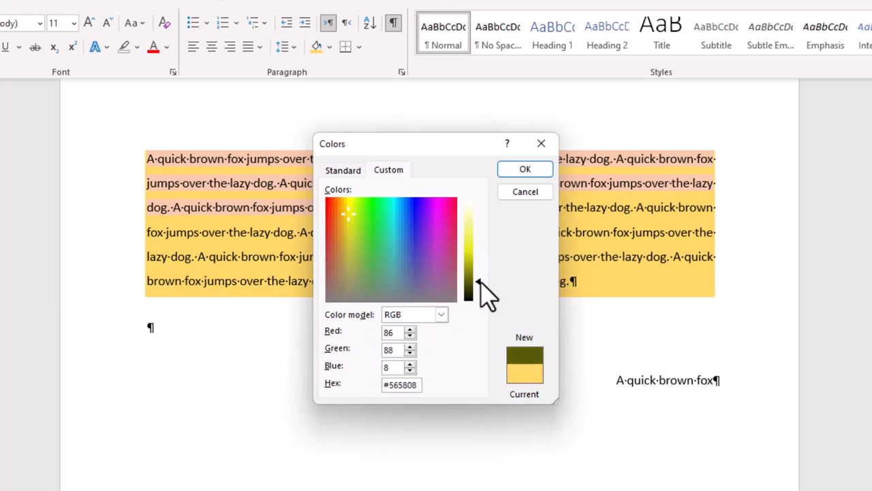
mouse_move(350, 216)
mouse_down()
mouse_move(363, 214)
mouse_move(354, 238)
mouse_move(350, 219)
mouse_up()
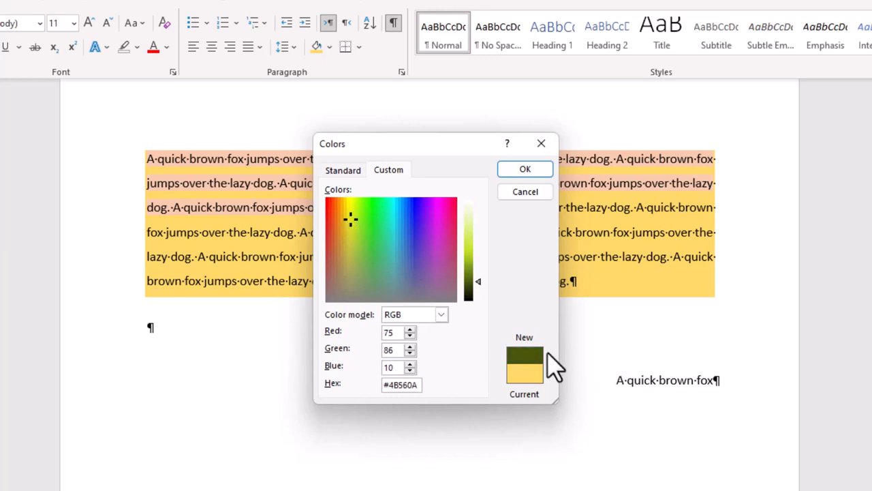
mouse_move(478, 285)
mouse_down()
mouse_move(478, 263)
mouse_move(479, 270)
mouse_up()
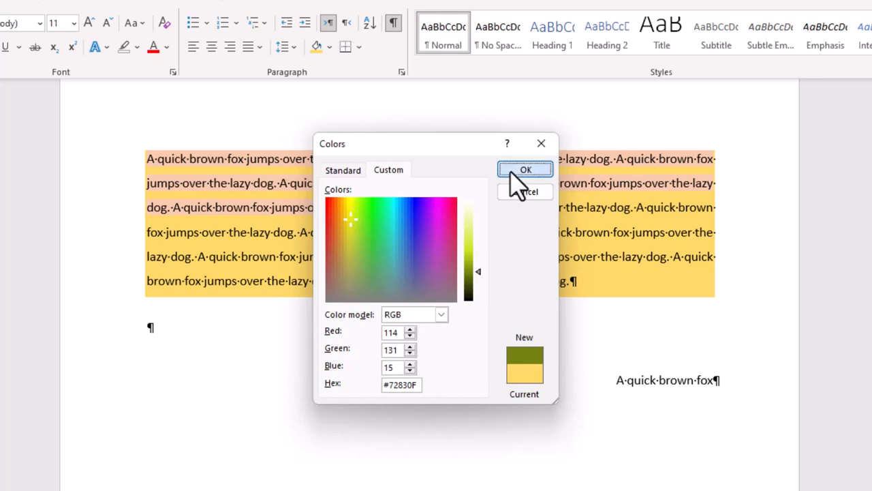
click(516, 172)
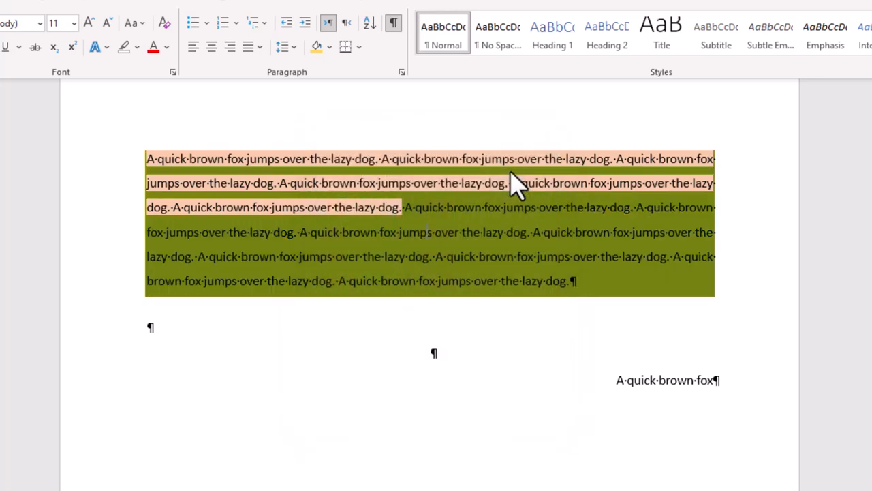
click(332, 47)
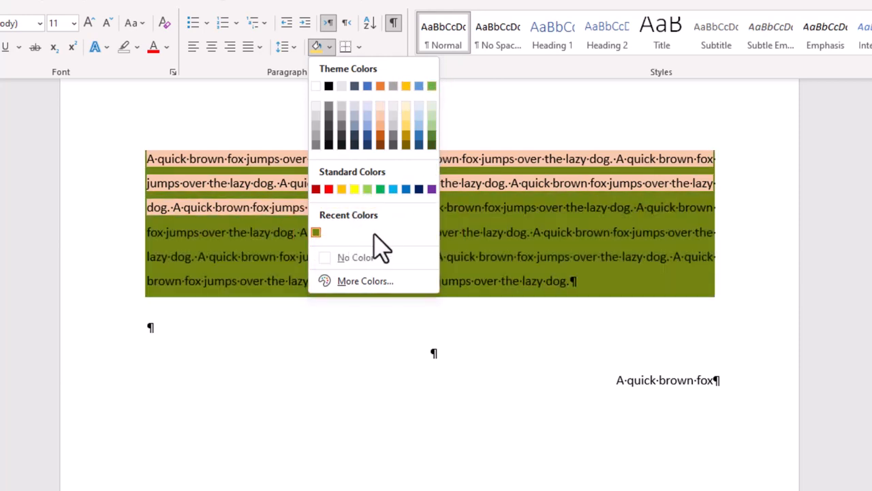
click(436, 394)
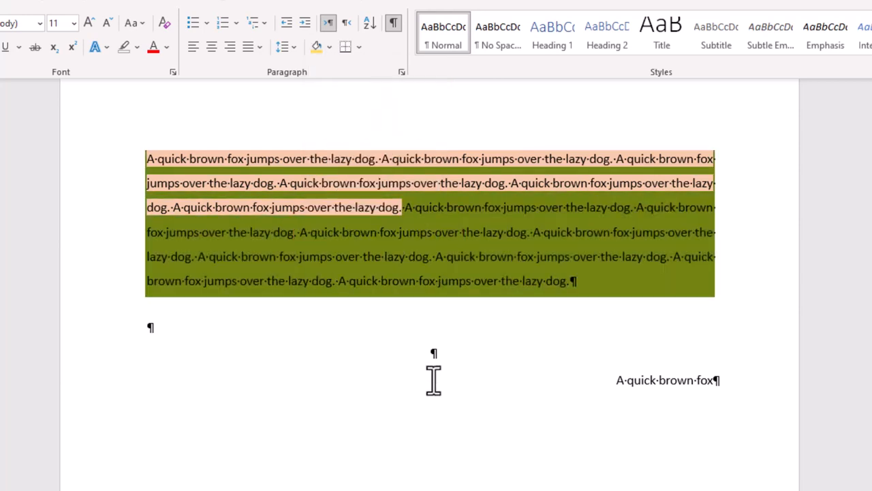